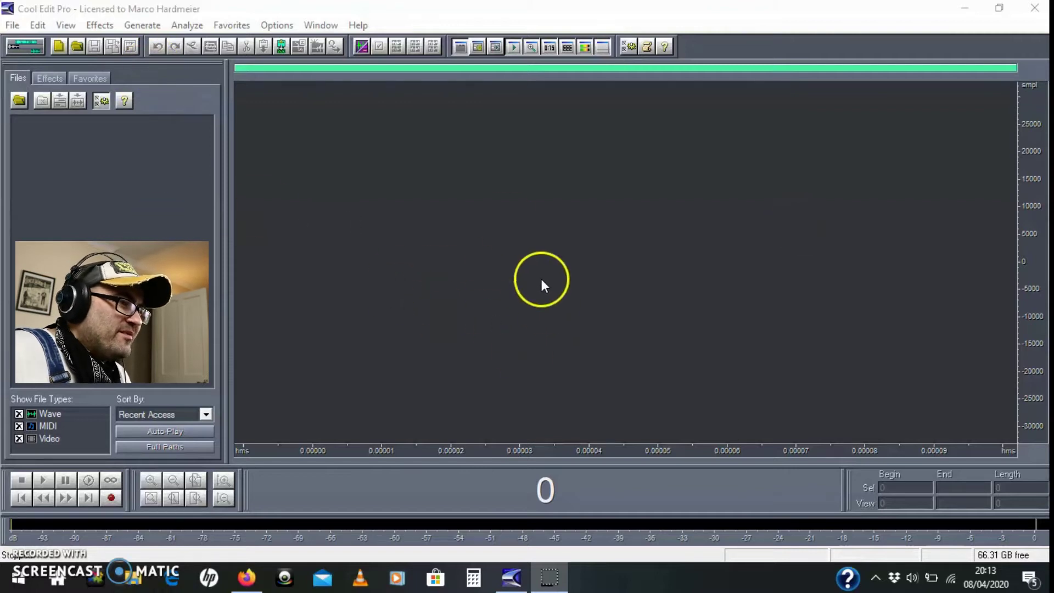
Step: Open 06 Track 6.wav from the File menu's recent-files list
{"action": "left_click", "coordinate": [11, 26]}
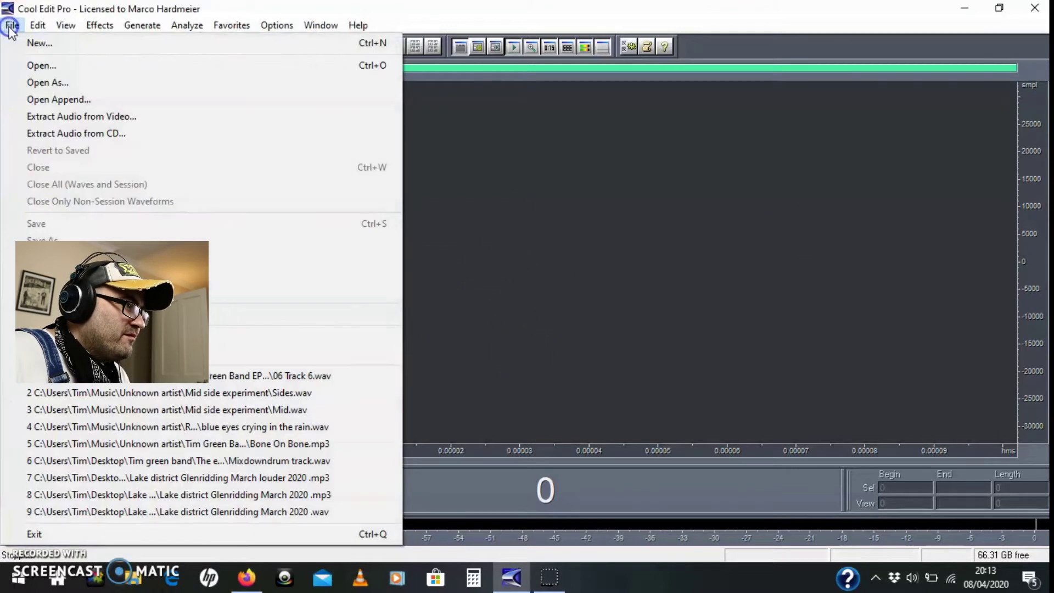
{"action": "left_click", "coordinate": [82, 378]}
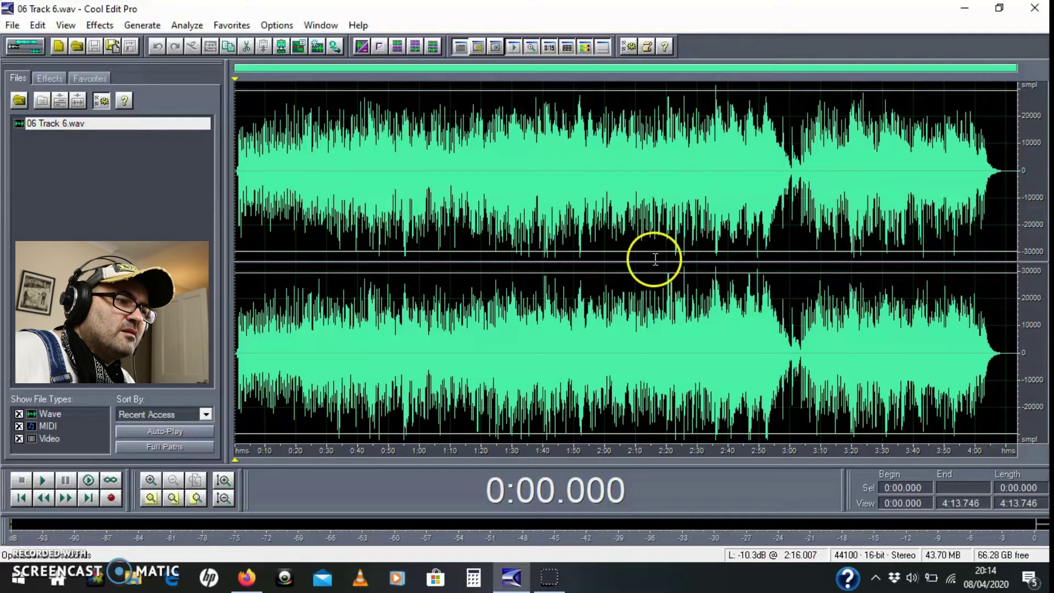
{"action": "left_click", "coordinate": [657, 260]}
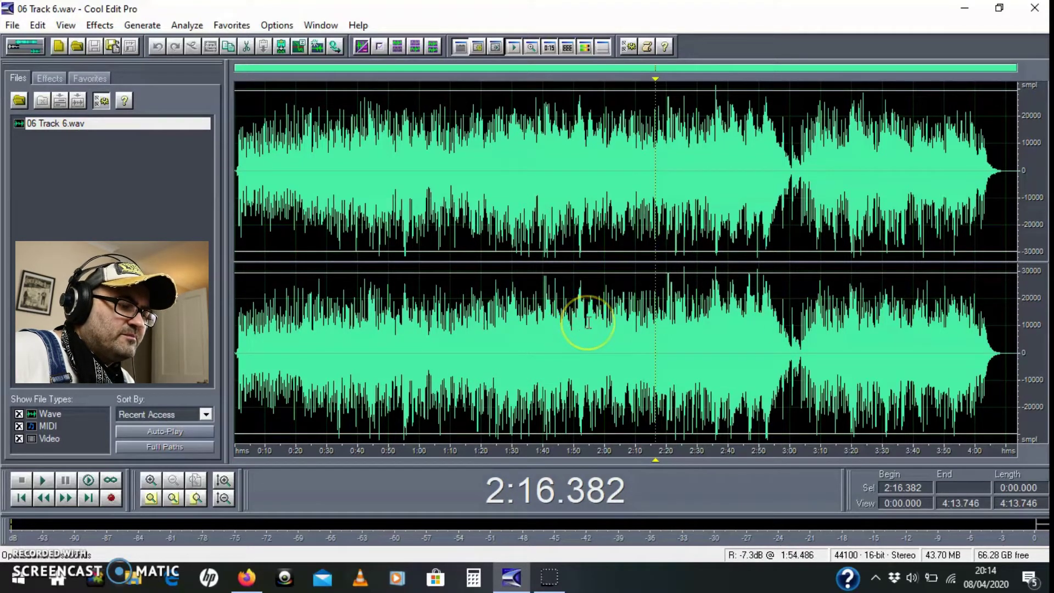
{"action": "key", "text": "space"}
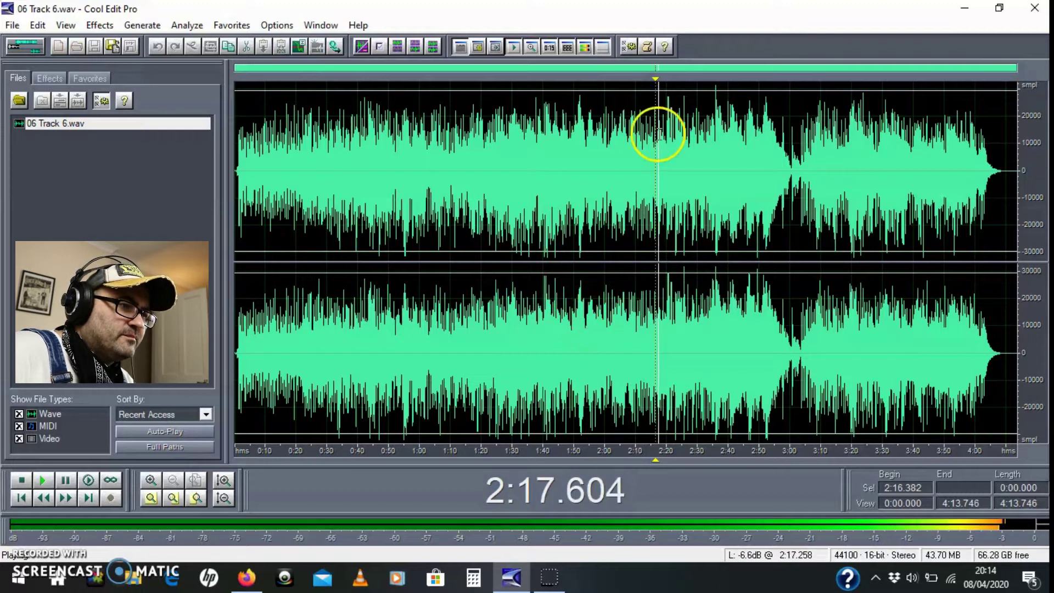
{"action": "left_click", "coordinate": [615, 165]}
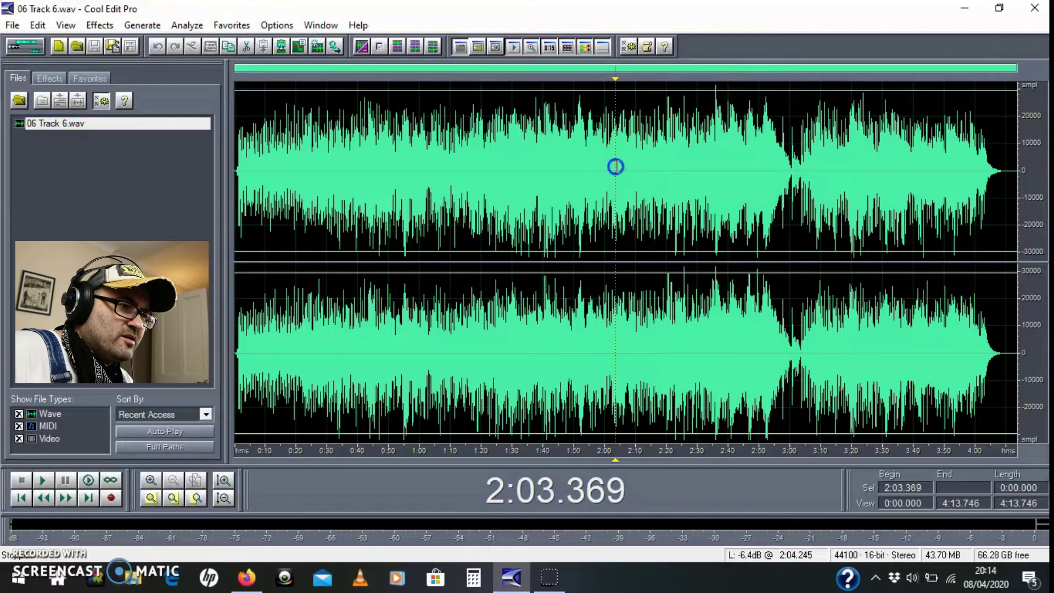
{"action": "key", "text": "space"}
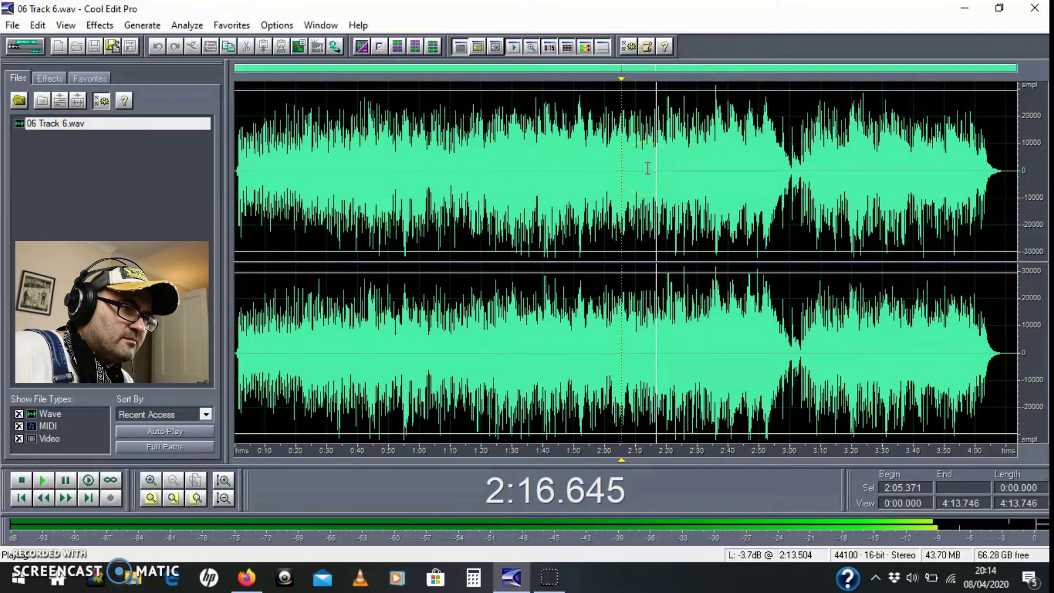
{"action": "left_click", "coordinate": [647, 168]}
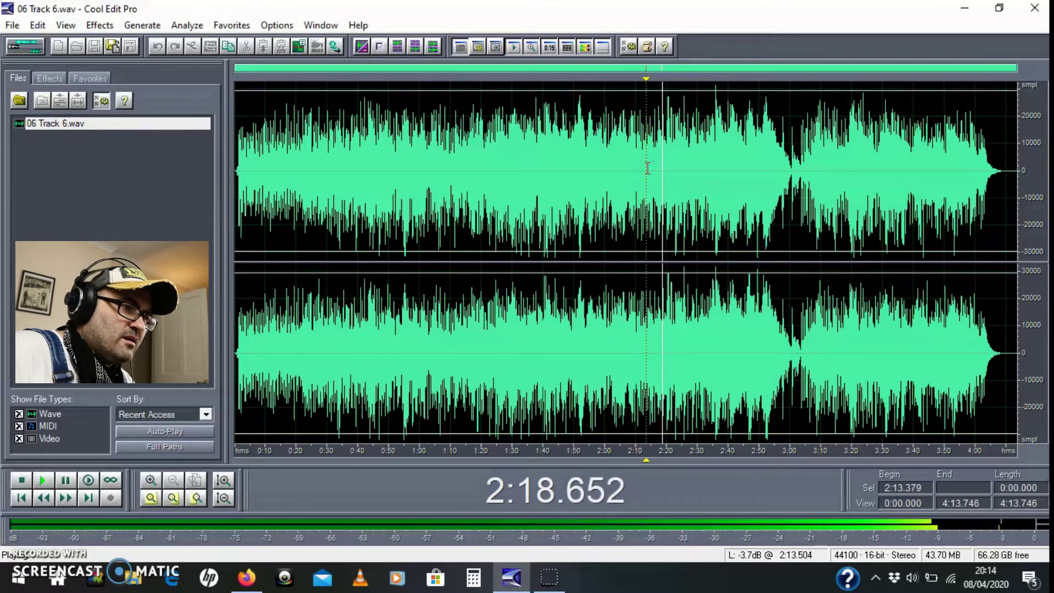
{"action": "key", "text": "space"}
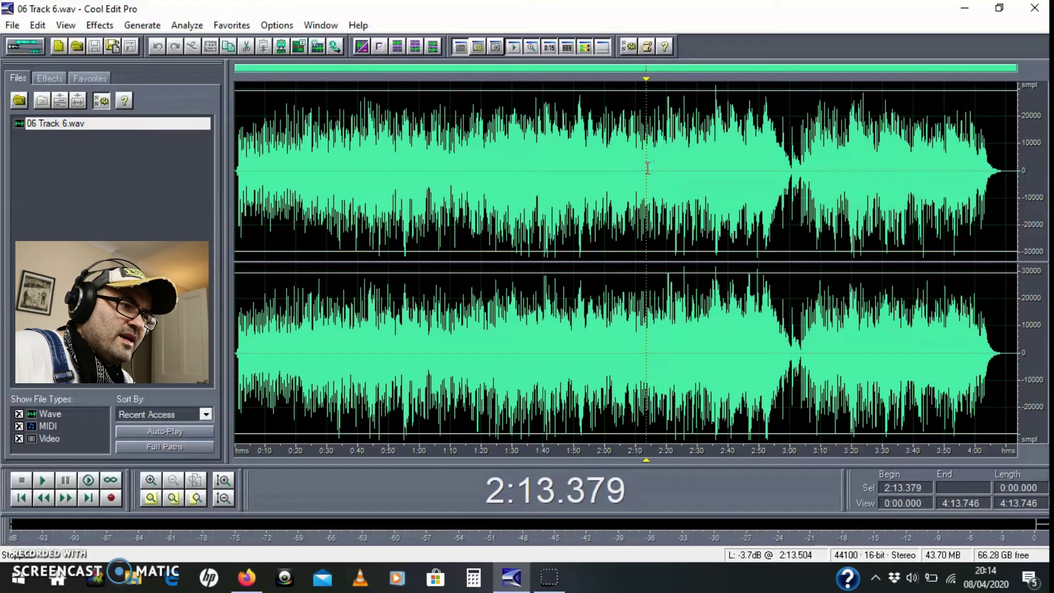
{"action": "left_click_drag", "start_coordinate": [648, 168], "coordinate": [715, 189]}
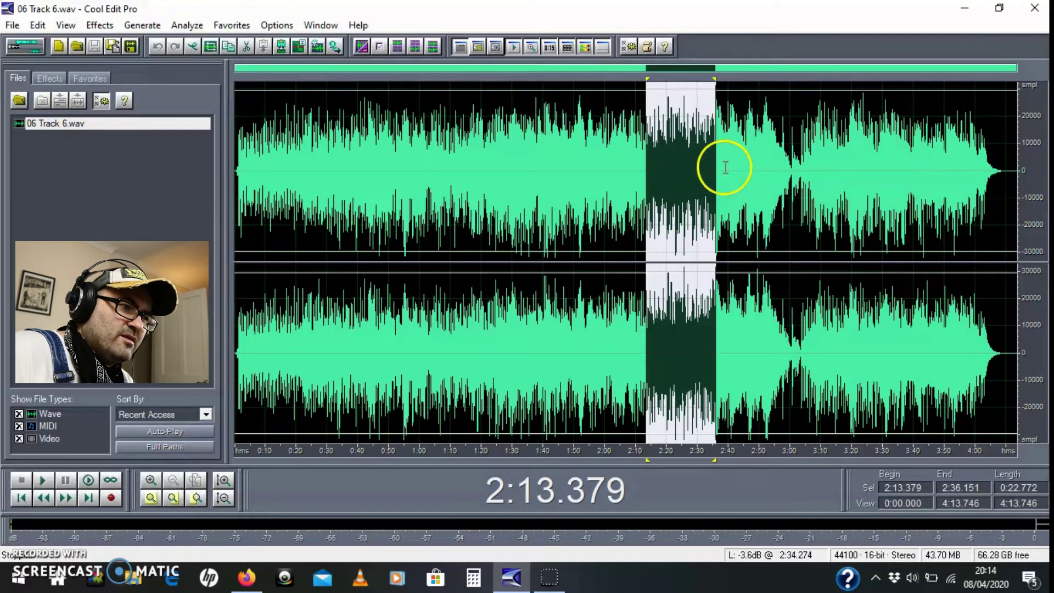
{"action": "left_click", "coordinate": [695, 179]}
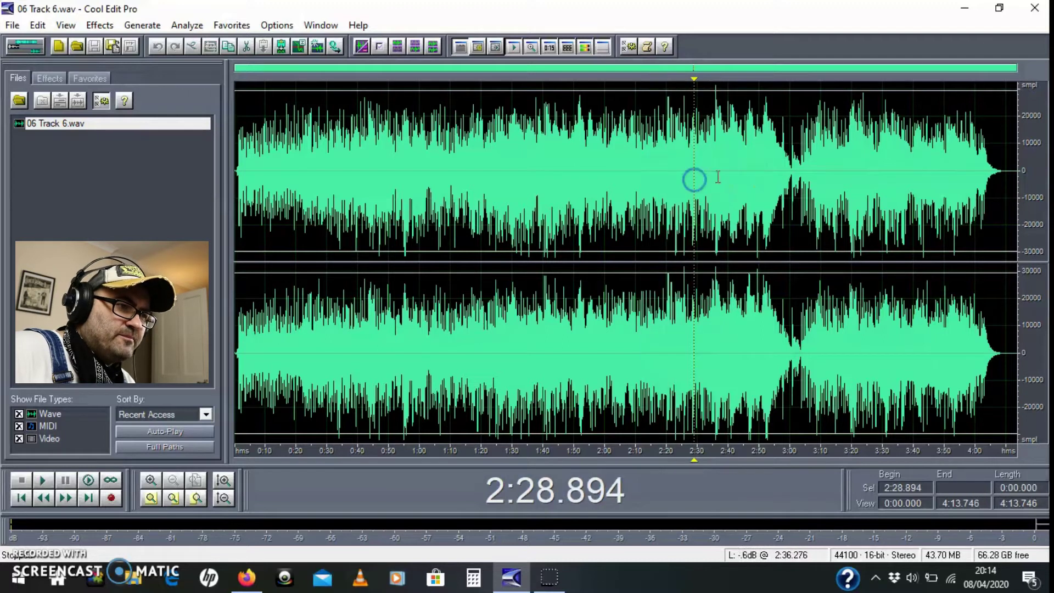
{"action": "key", "text": "space"}
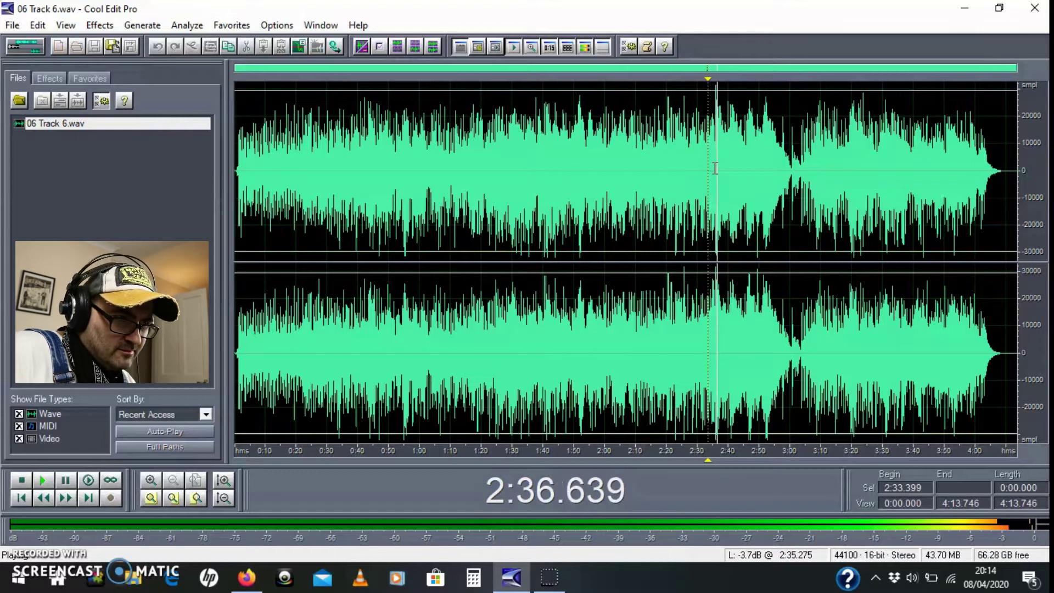
{"action": "key", "text": "space"}
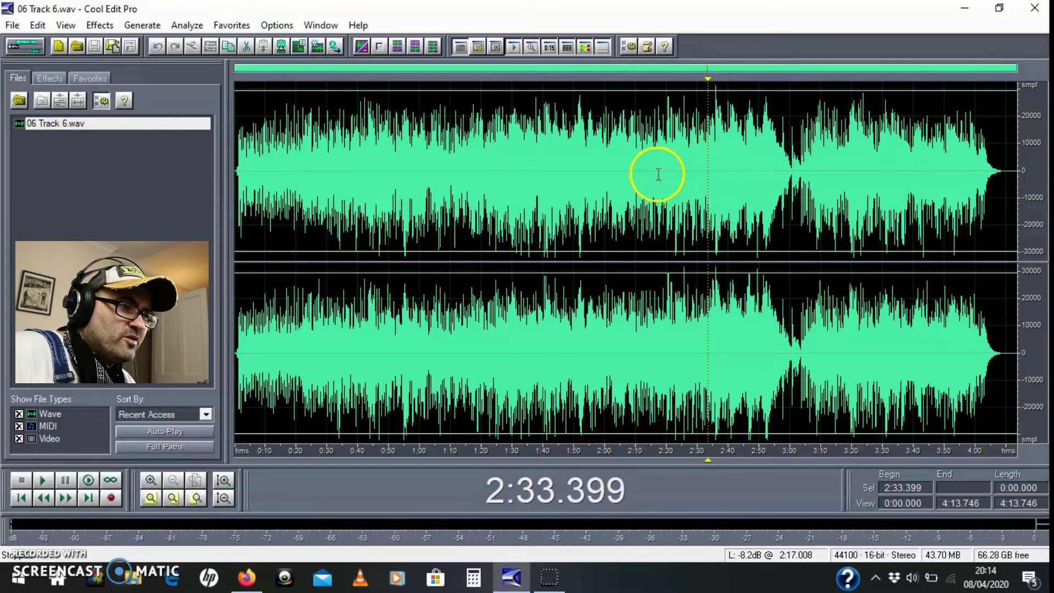
{"action": "left_click", "coordinate": [640, 177]}
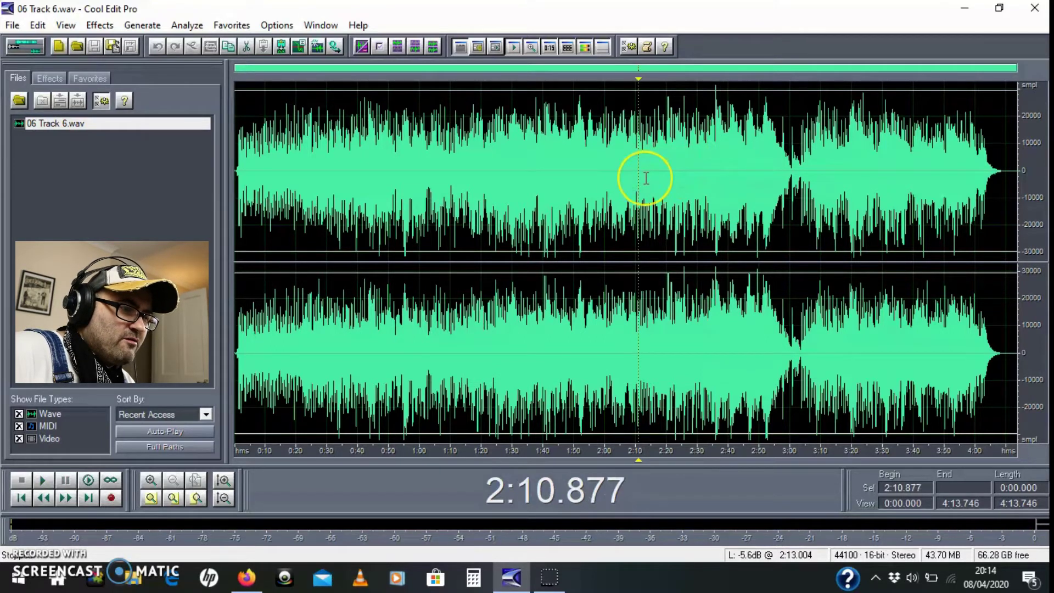
{"action": "key", "text": "space"}
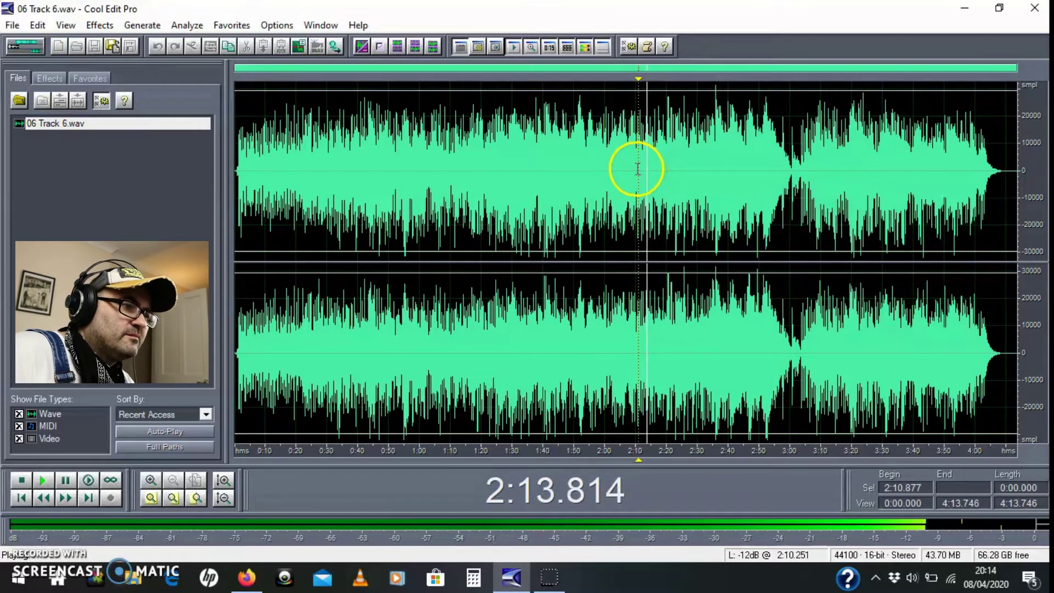
{"action": "left_click", "coordinate": [646, 168]}
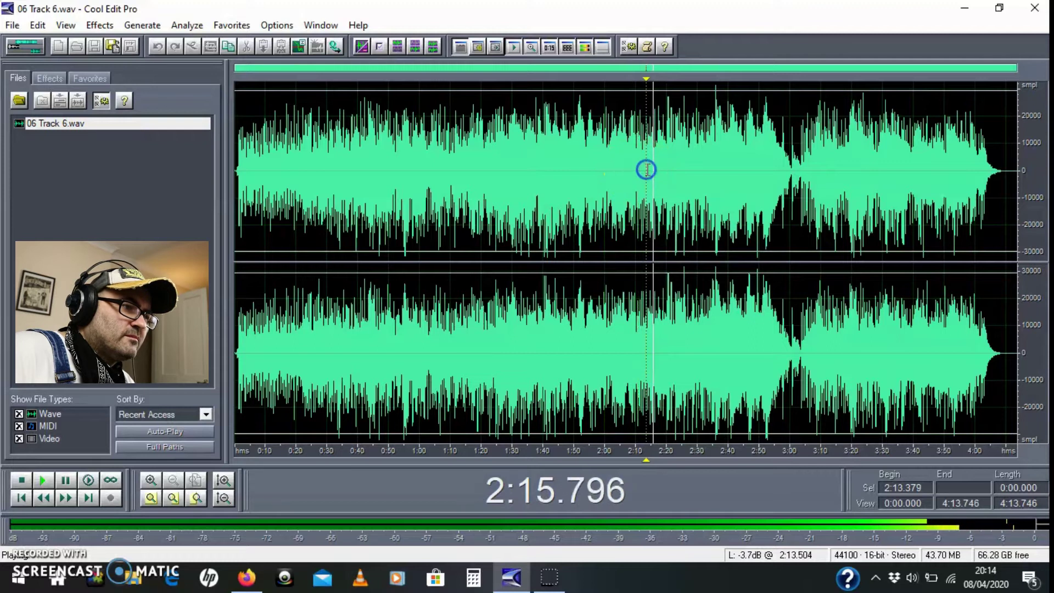
Step: Select roughly 2:10–2:18 and zoom the view to that selection
{"action": "left_click", "coordinate": [641, 172]}
{"action": "left_click_drag", "start_coordinate": [641, 172], "coordinate": [661, 173]}
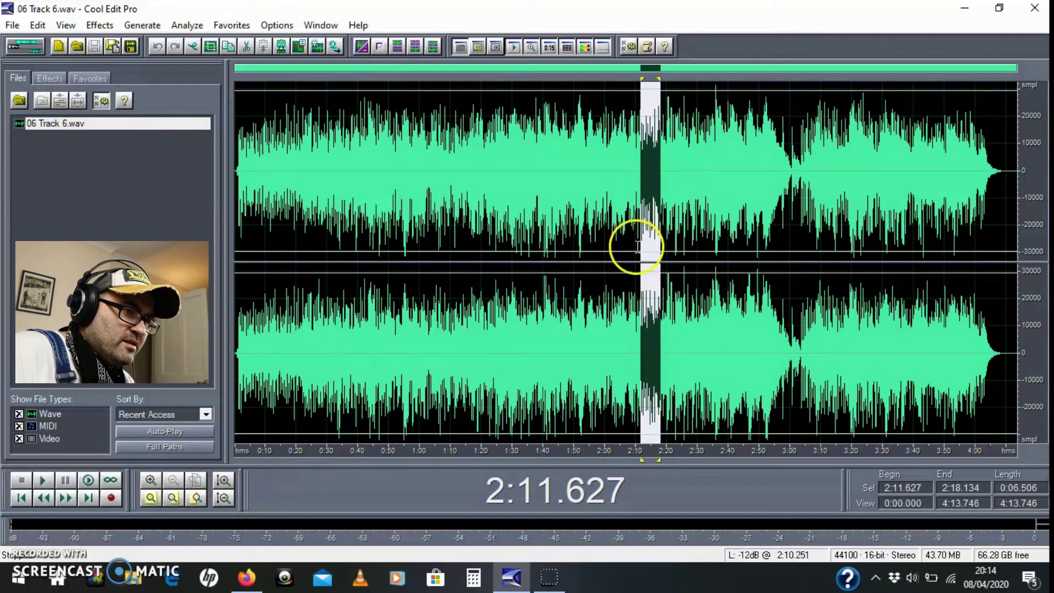
{"action": "left_click_drag", "start_coordinate": [636, 247], "coordinate": [663, 252]}
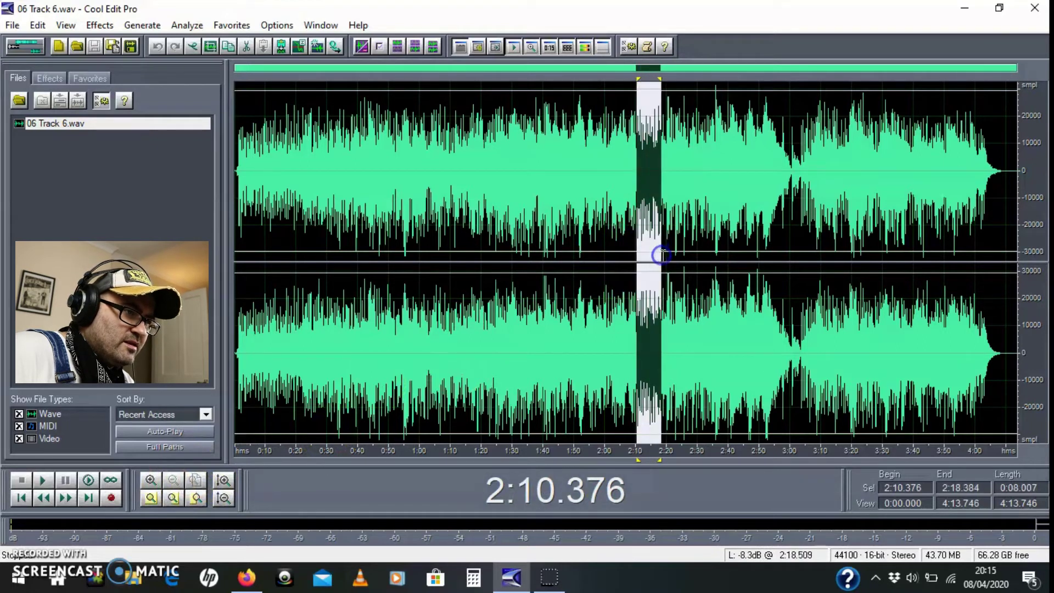
{"action": "left_click", "coordinate": [152, 498]}
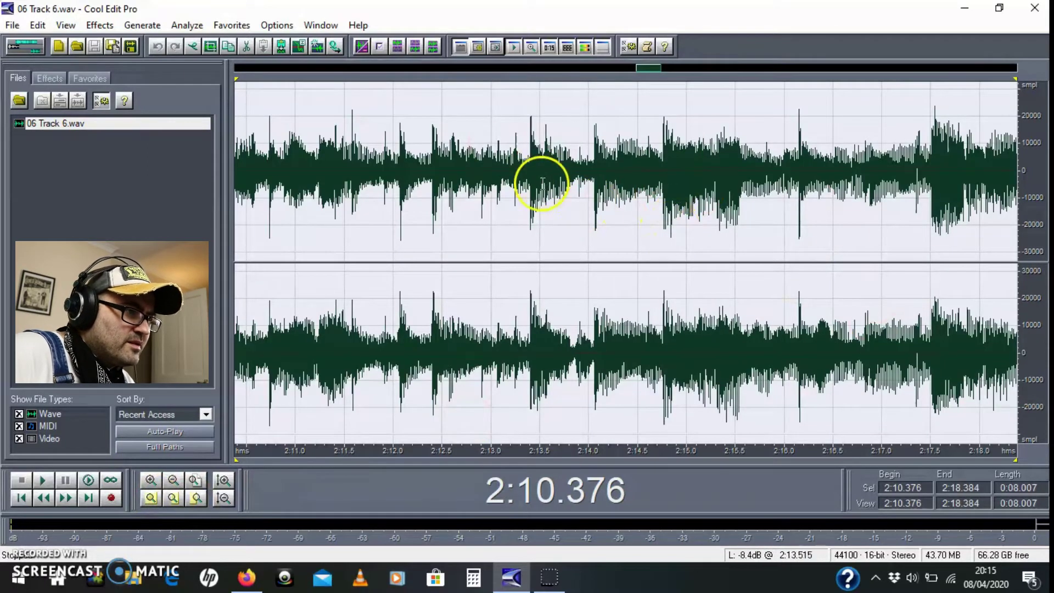
Step: Audition from 2:11.521, 2:12.050 and around 2:12–2:13 to locate the cut start
{"action": "left_click", "coordinate": [347, 180]}
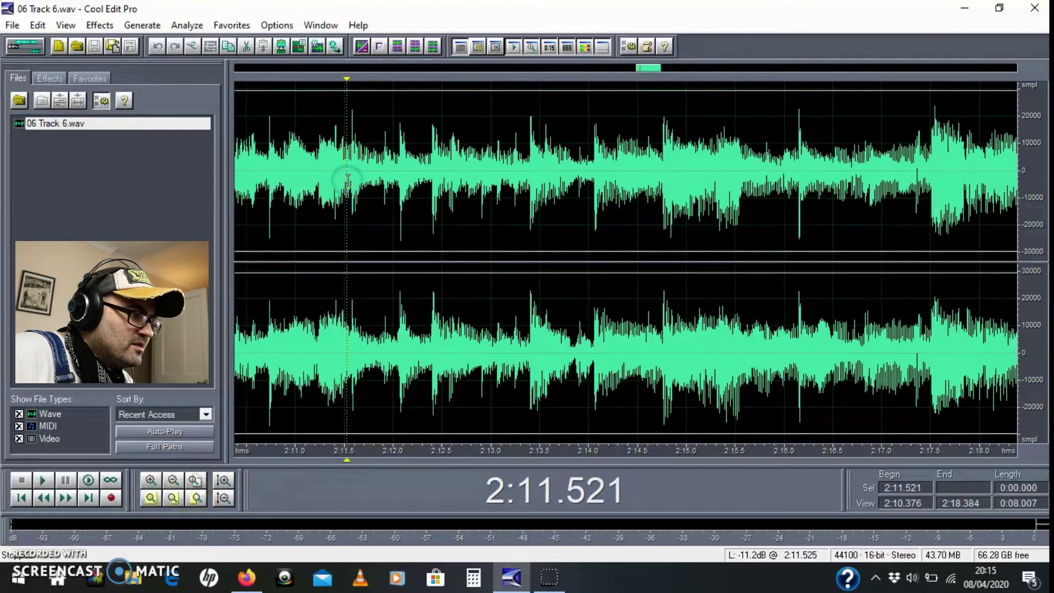
{"action": "key", "text": "space"}
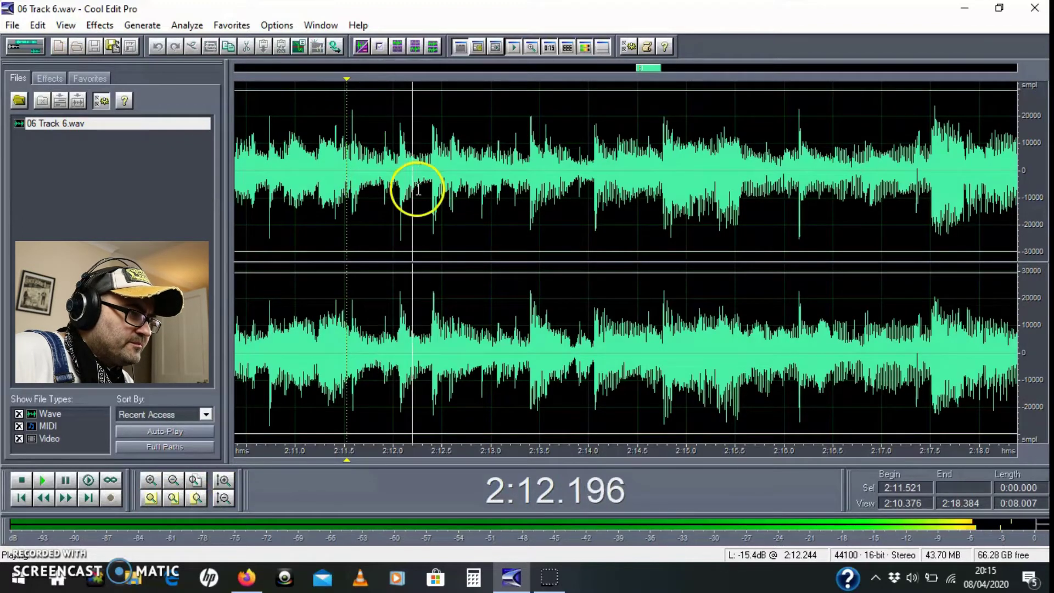
{"action": "left_click", "coordinate": [247, 200]}
{"action": "left_click", "coordinate": [399, 174]}
{"action": "key", "text": "space"}
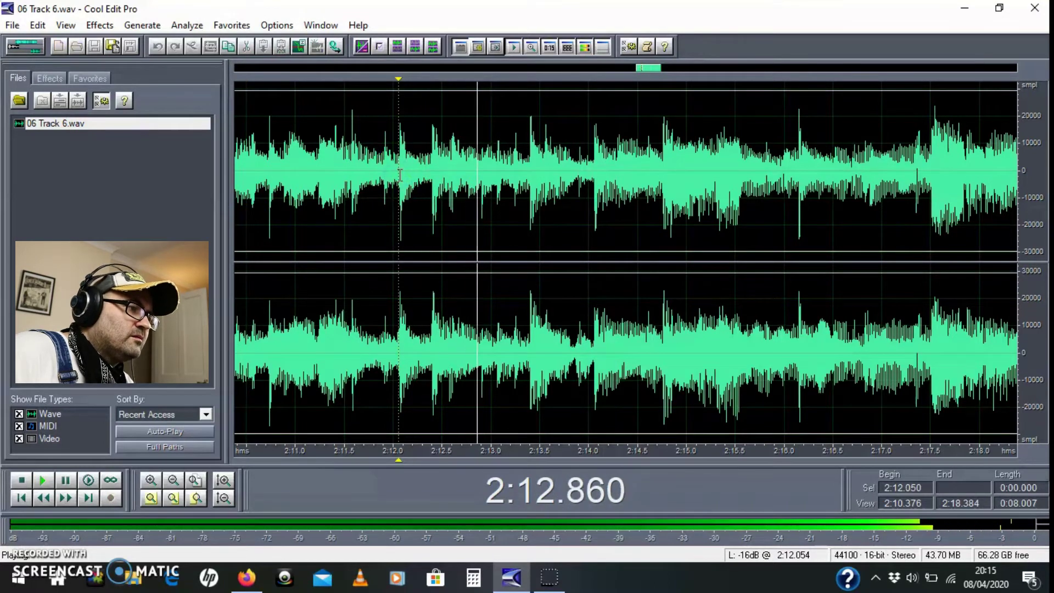
{"action": "key", "text": "space"}
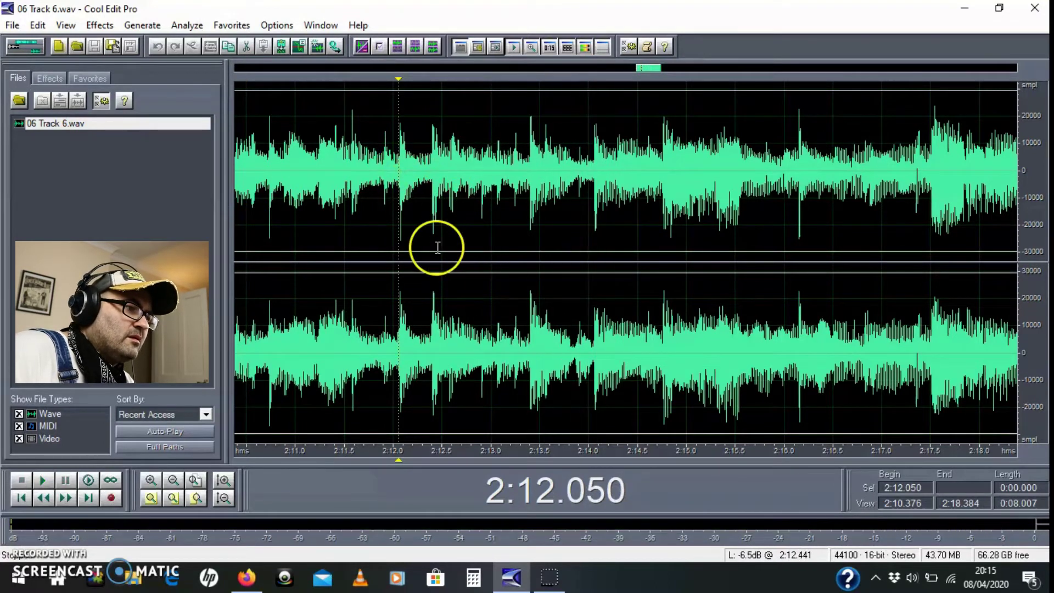
{"action": "left_click_drag", "start_coordinate": [389, 183], "coordinate": [432, 203]}
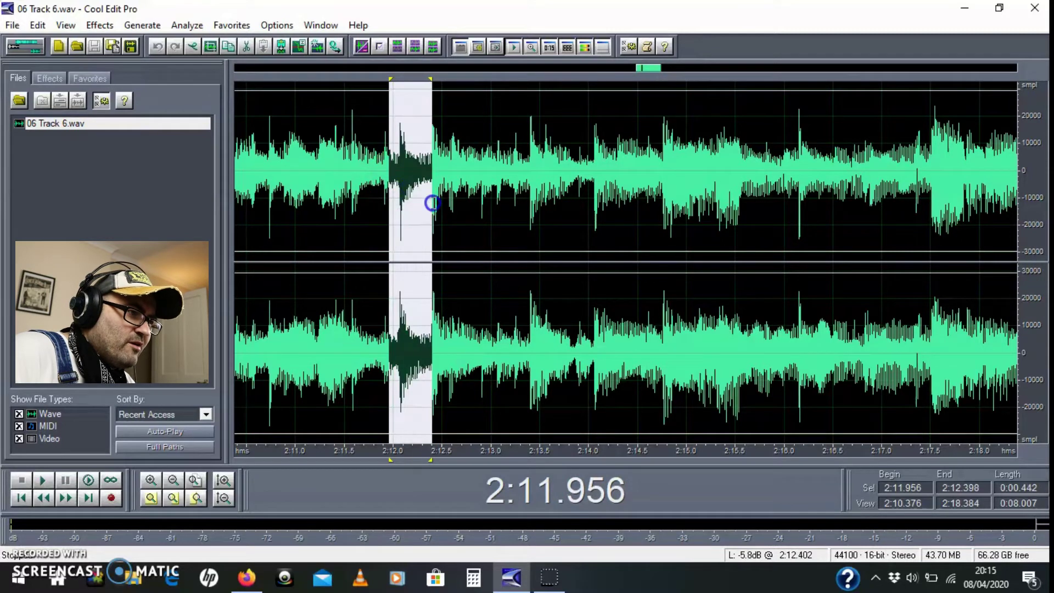
{"action": "left_click_drag", "start_coordinate": [525, 187], "coordinate": [547, 193]}
{"action": "left_click", "coordinate": [505, 258]}
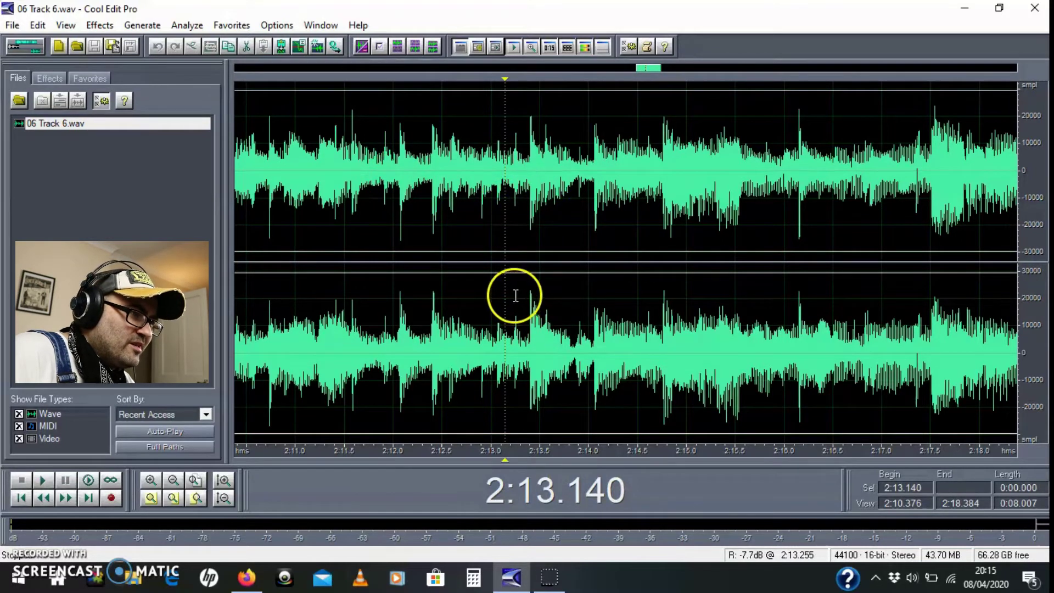
{"action": "scroll", "coordinate": [514, 300], "scroll_direction": "down", "scroll_amount": 2}
{"action": "scroll", "coordinate": [537, 296], "scroll_direction": "down", "scroll_amount": 1}
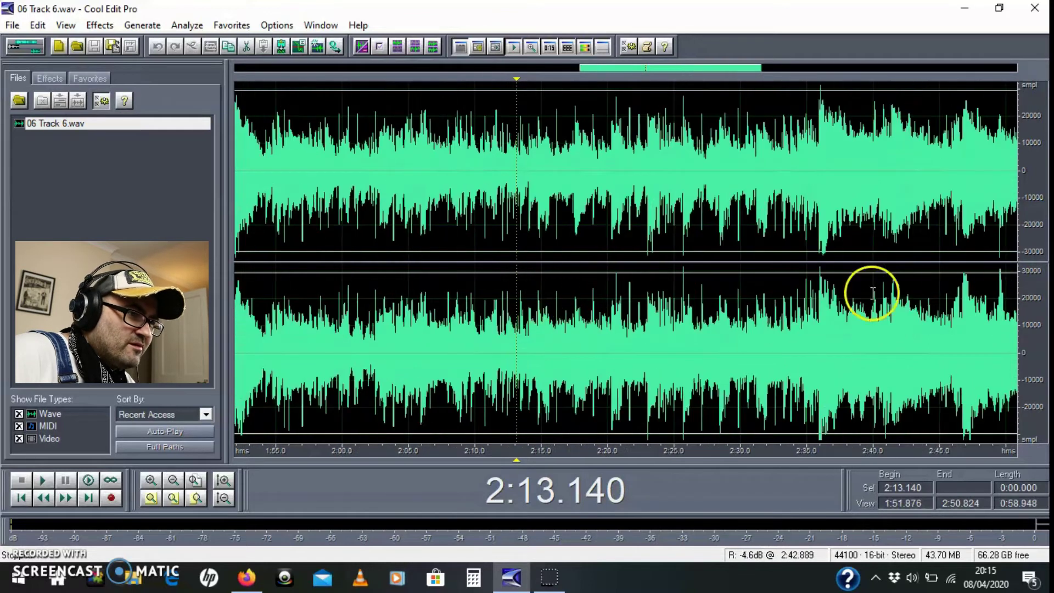
{"action": "left_click", "coordinate": [804, 244]}
{"action": "key", "text": "space"}
{"action": "left_click", "coordinate": [782, 251]}
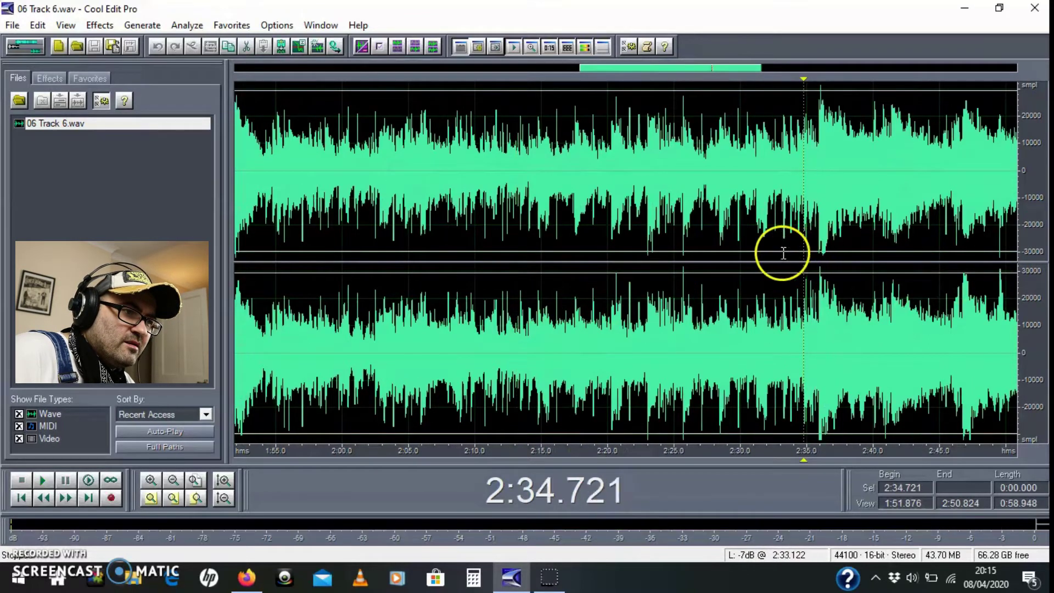
{"action": "key", "text": "space"}
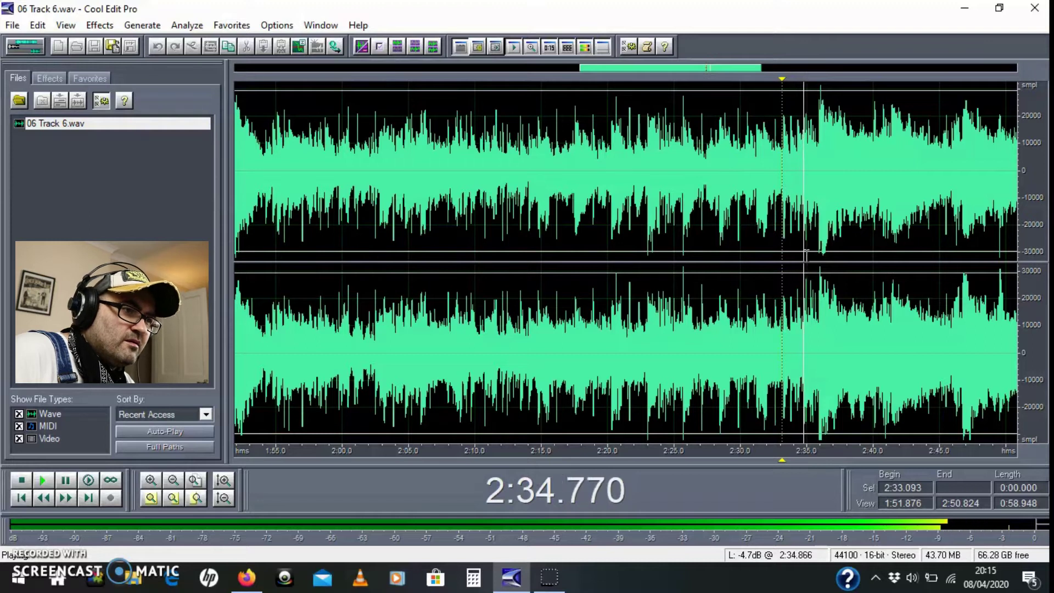
{"action": "left_click", "coordinate": [762, 251]}
{"action": "key", "text": "space"}
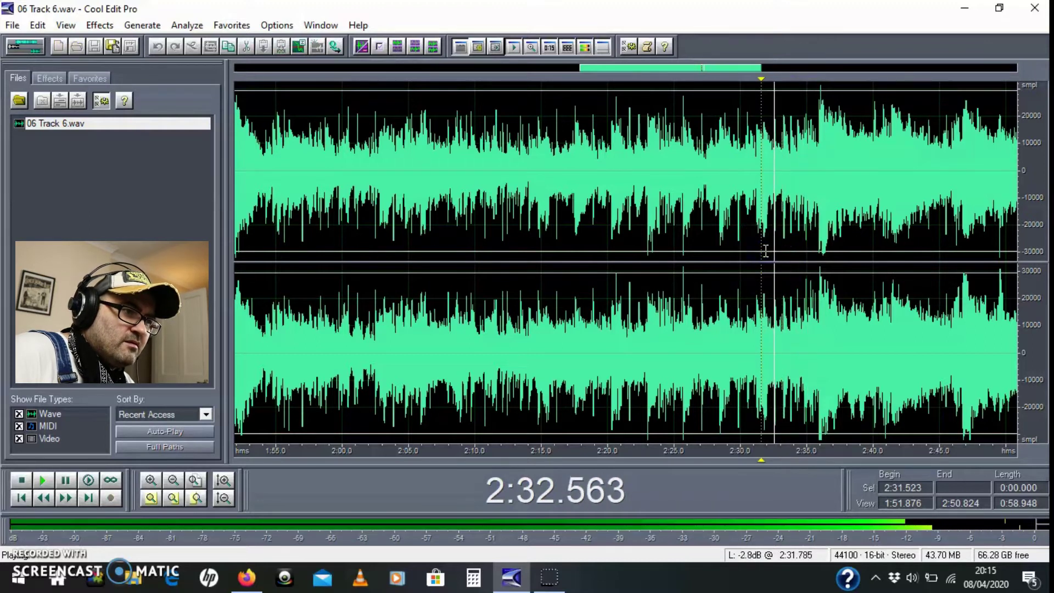
{"action": "left_click", "coordinate": [790, 242]}
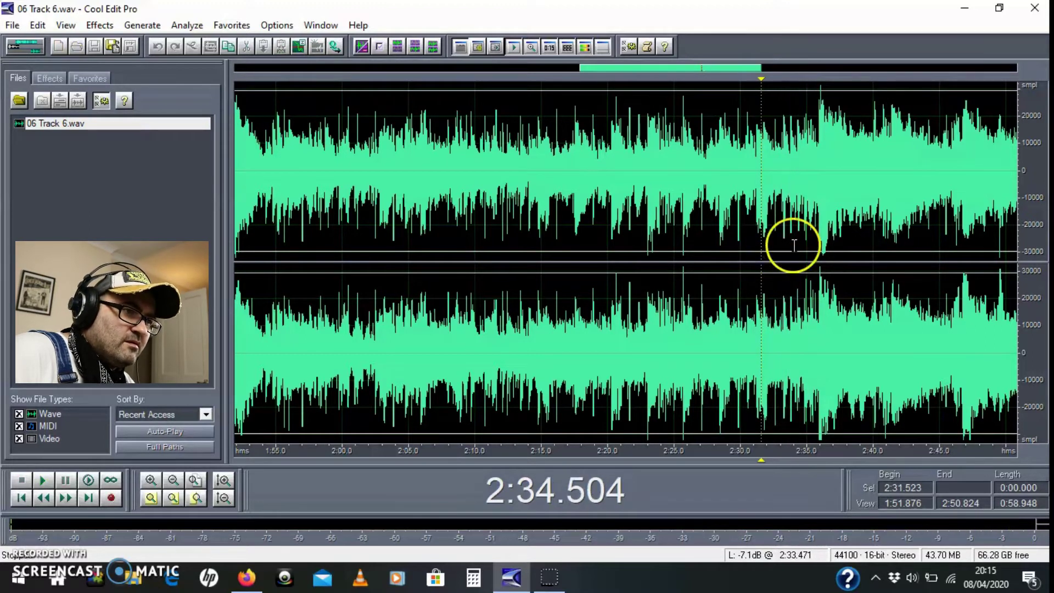
{"action": "left_click", "coordinate": [771, 251]}
{"action": "key", "text": "space"}
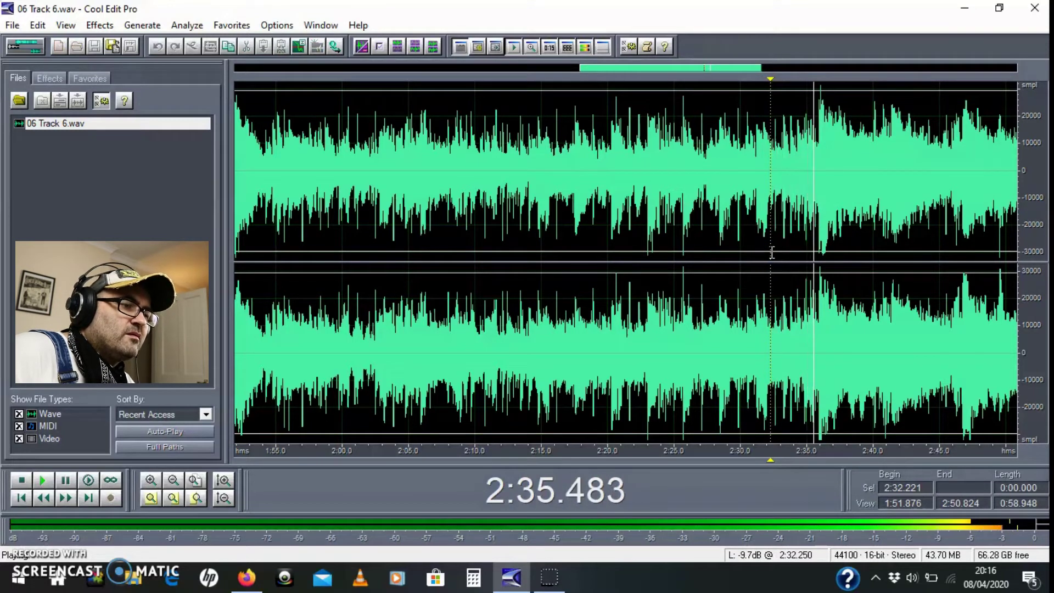
{"action": "left_click", "coordinate": [518, 233]}
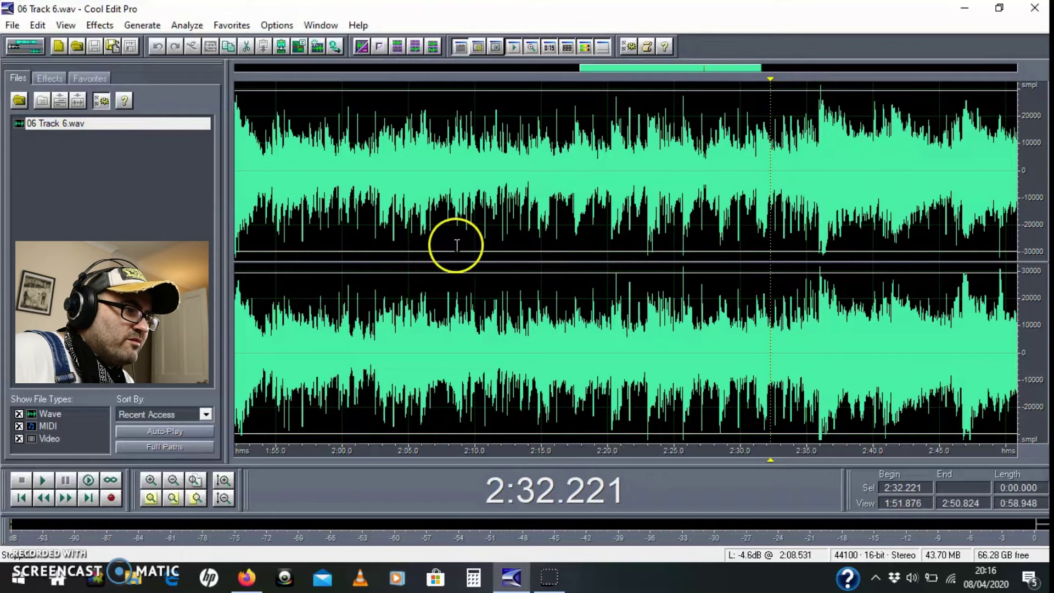
{"action": "left_click", "coordinate": [418, 236]}
{"action": "key", "text": "space"}
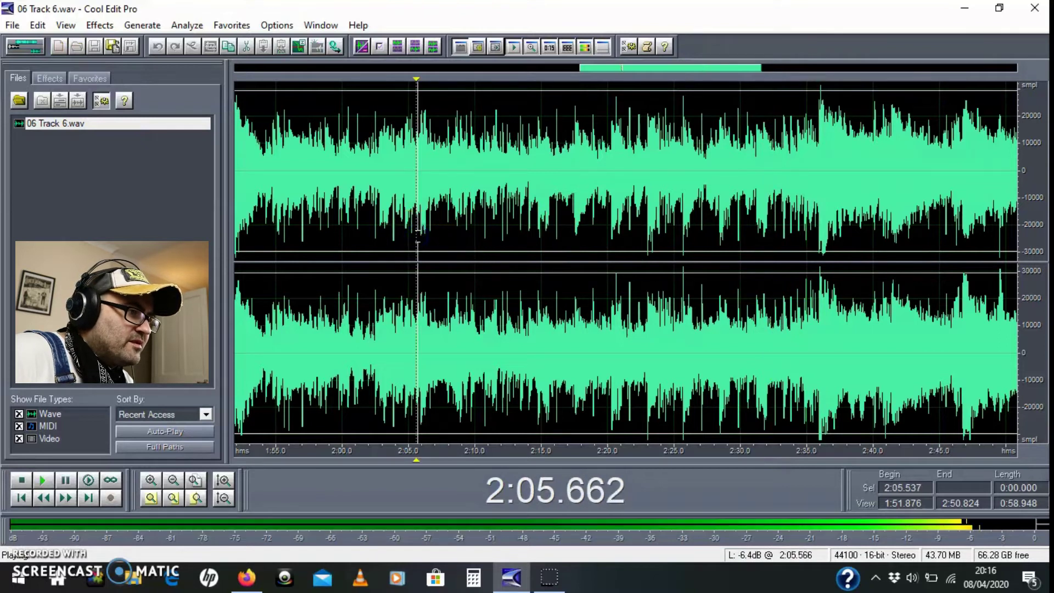
{"action": "left_click", "coordinate": [490, 261]}
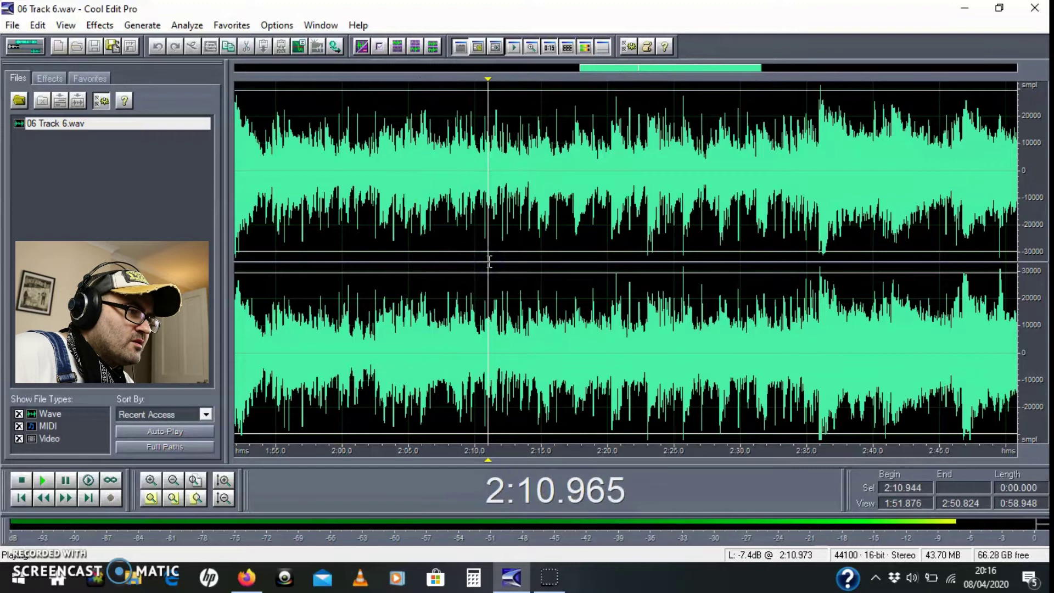
{"action": "left_click", "coordinate": [469, 263]}
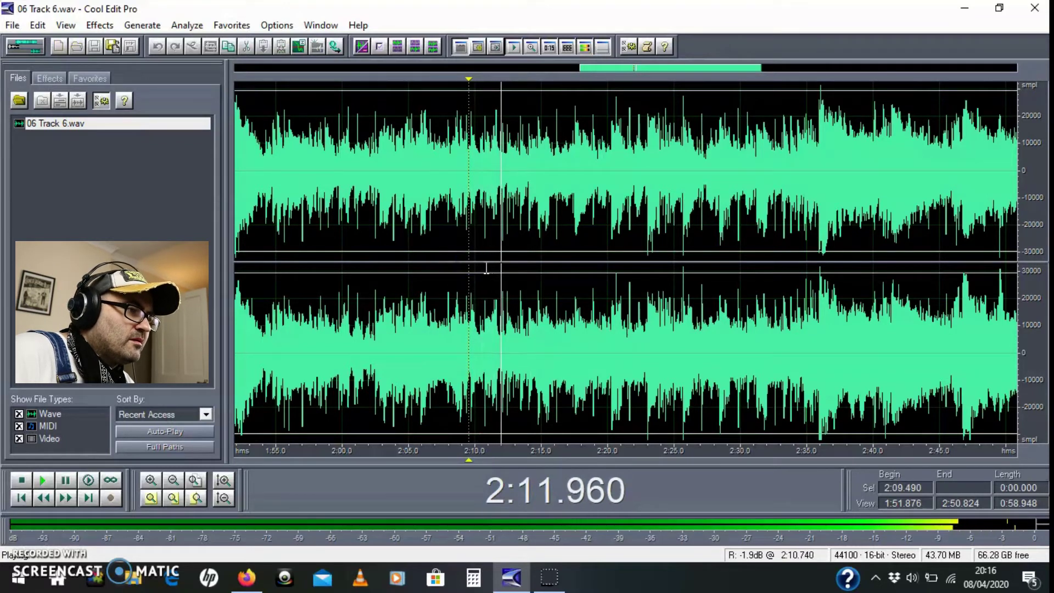
{"action": "key", "text": "space"}
{"action": "key", "text": "space"}
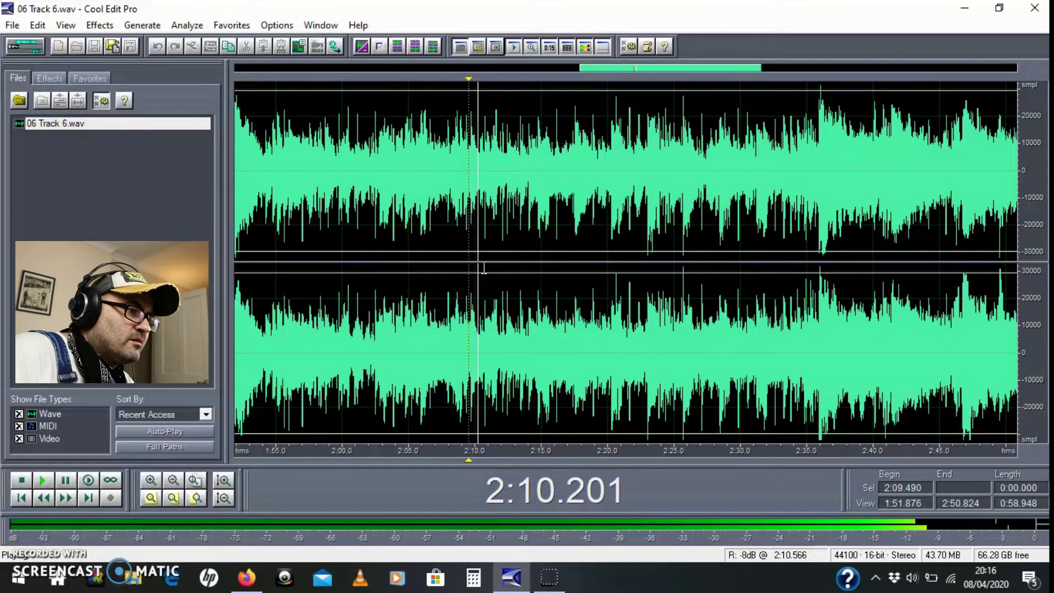
{"action": "left_click", "coordinate": [486, 257]}
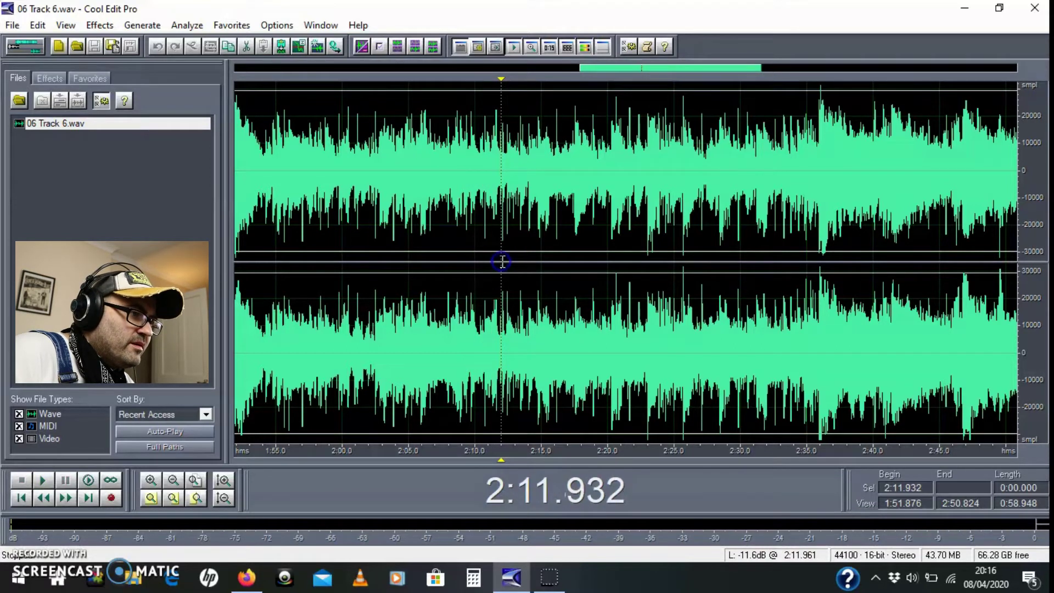
Step: Zoom to the 2:11.467–2:12.746 stretch and audition from around 2:12.065
{"action": "left_click_drag", "start_coordinate": [494, 262], "coordinate": [512, 262]}
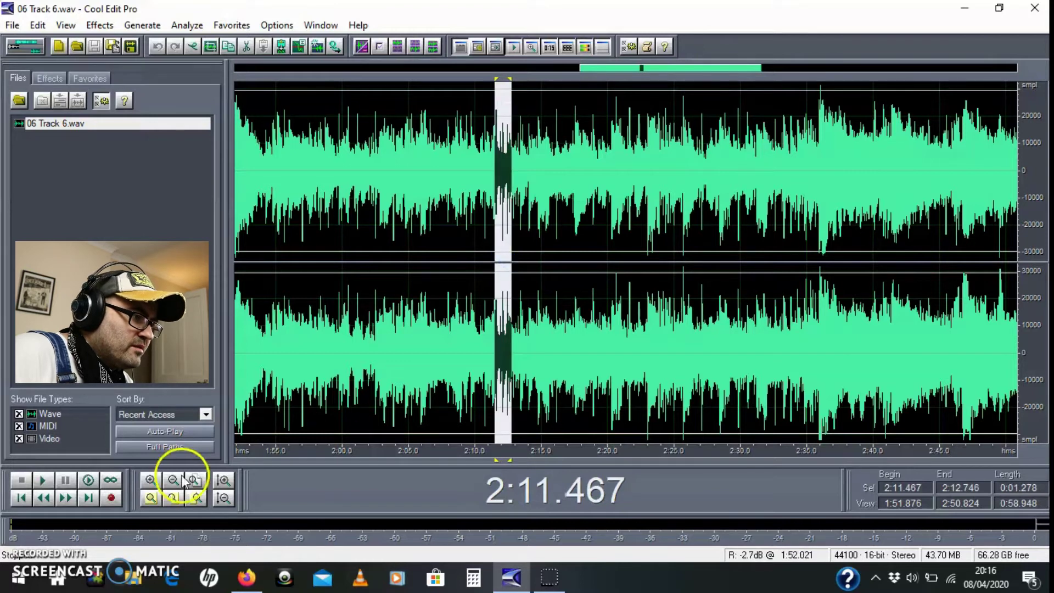
{"action": "left_click", "coordinate": [147, 505]}
{"action": "key", "text": "space"}
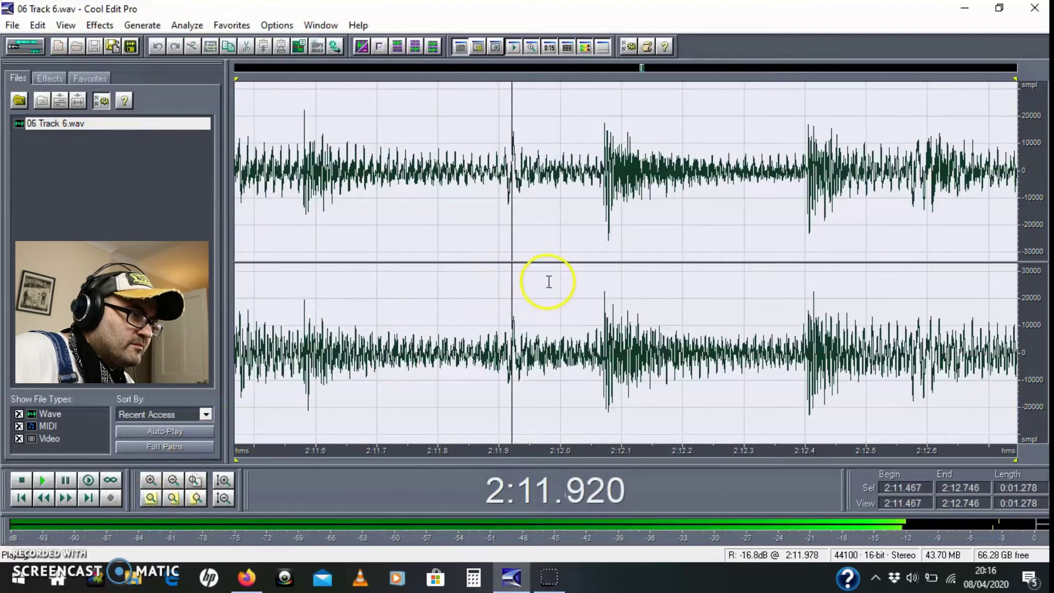
{"action": "key", "text": "space"}
{"action": "left_click", "coordinate": [601, 273]}
{"action": "key", "text": "space"}
{"action": "key", "text": "space"}
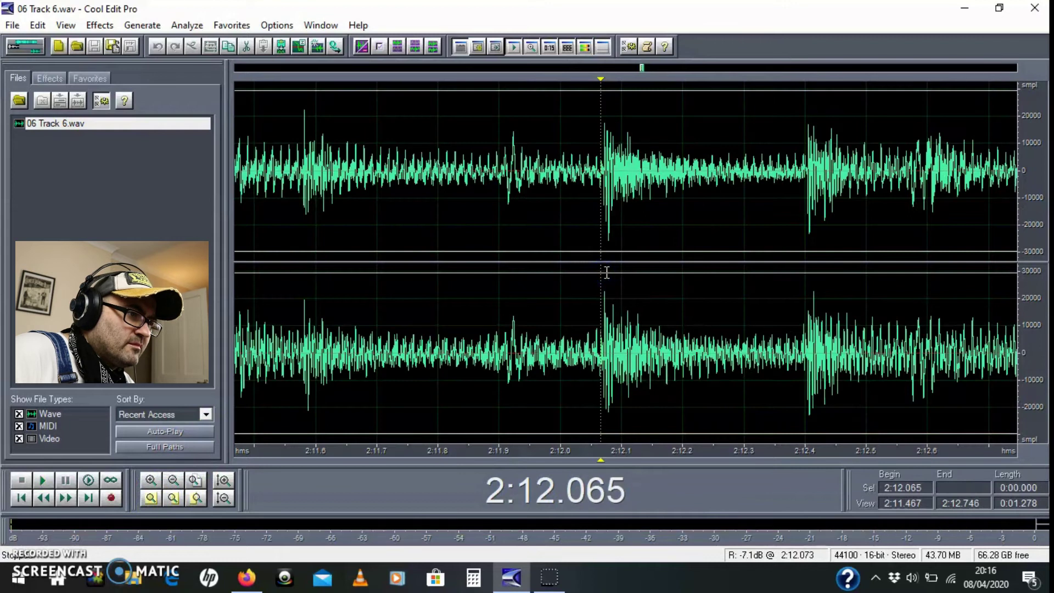
{"action": "key", "text": "space"}
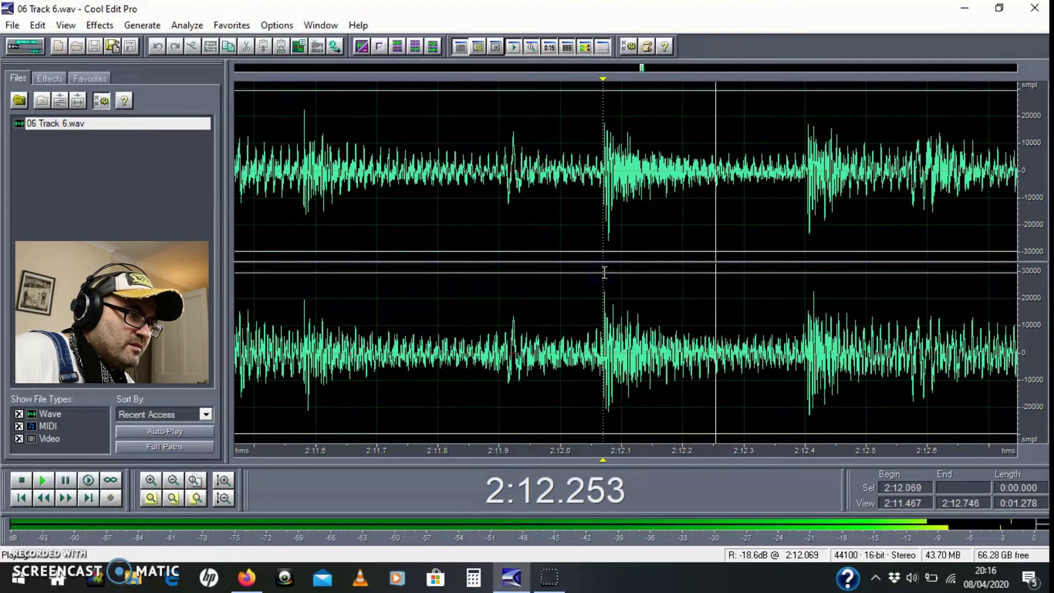
{"action": "key", "text": "space"}
{"action": "left_click", "coordinate": [602, 271]}
{"action": "key", "text": "space"}
{"action": "key", "text": "space"}
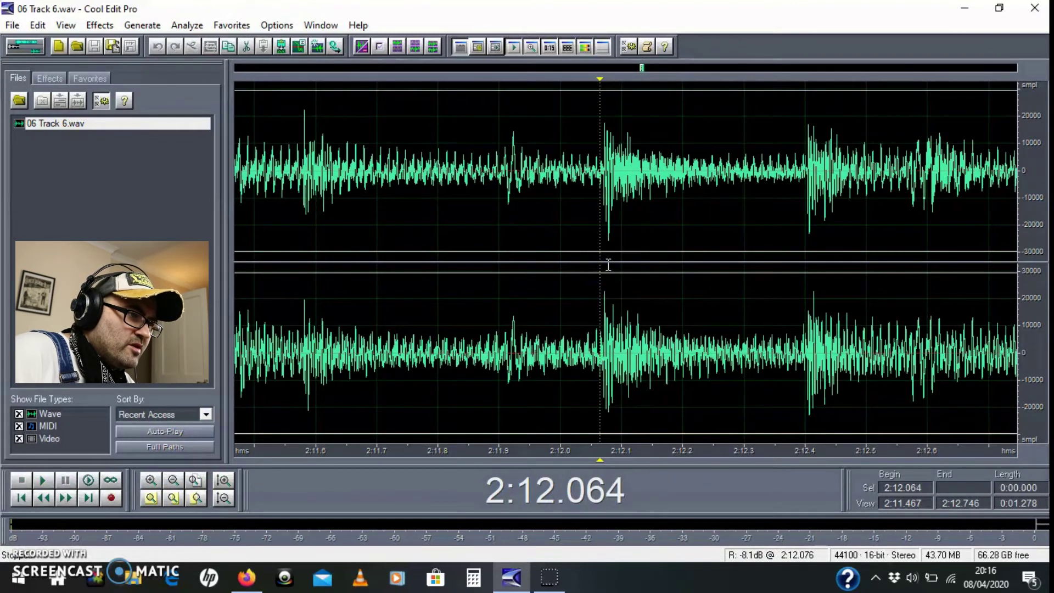
Step: Zoom down to the samples and pin the start point on the 2:12.070 zero crossing
{"action": "scroll", "coordinate": [609, 266], "scroll_direction": "up", "scroll_amount": 6}
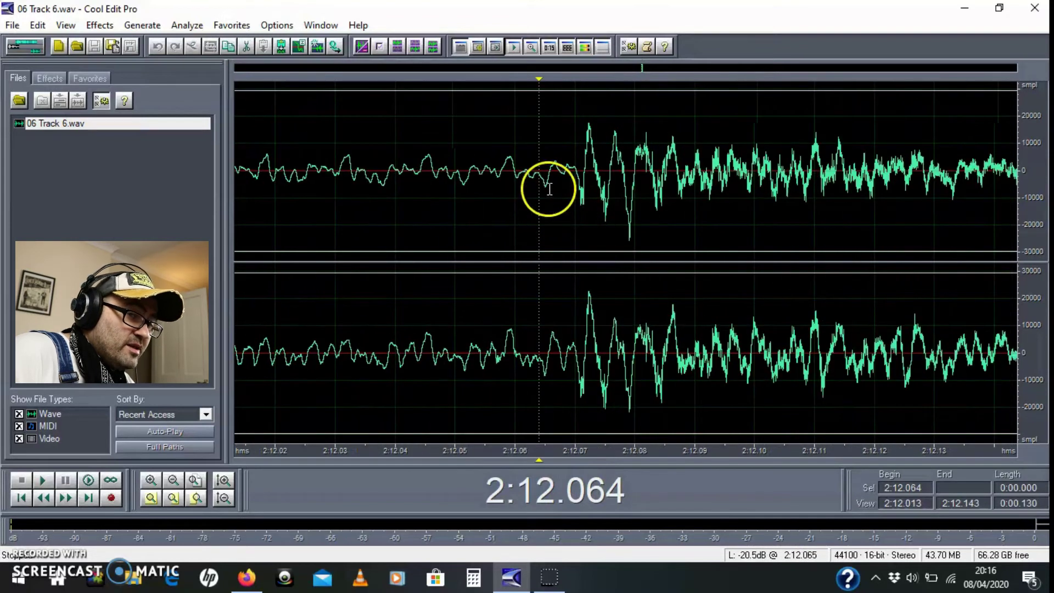
{"action": "scroll", "coordinate": [552, 193], "scroll_direction": "up", "scroll_amount": 4}
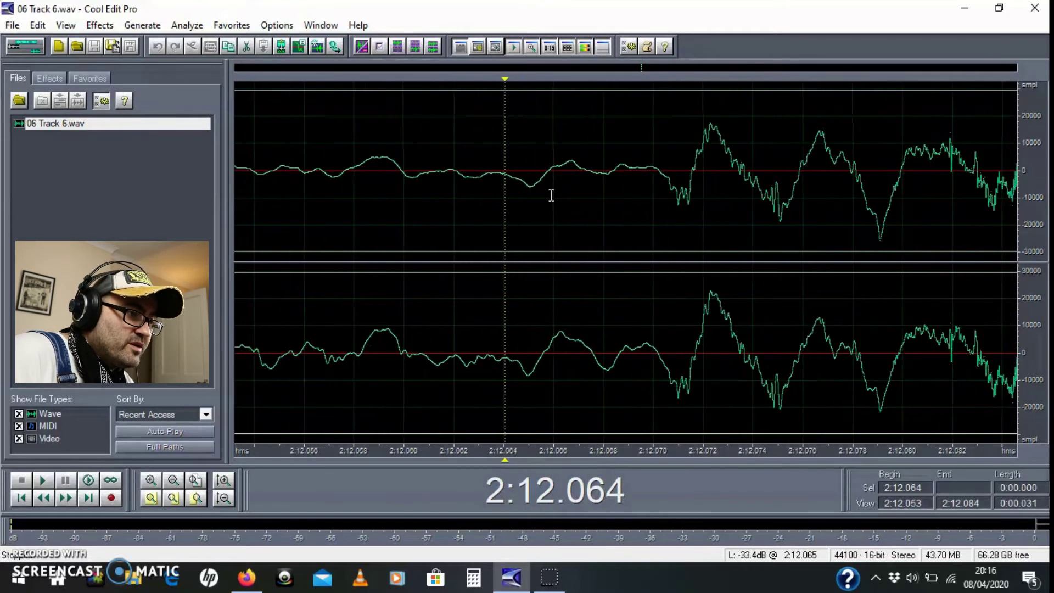
{"action": "left_click_drag", "start_coordinate": [381, 169], "coordinate": [397, 159]}
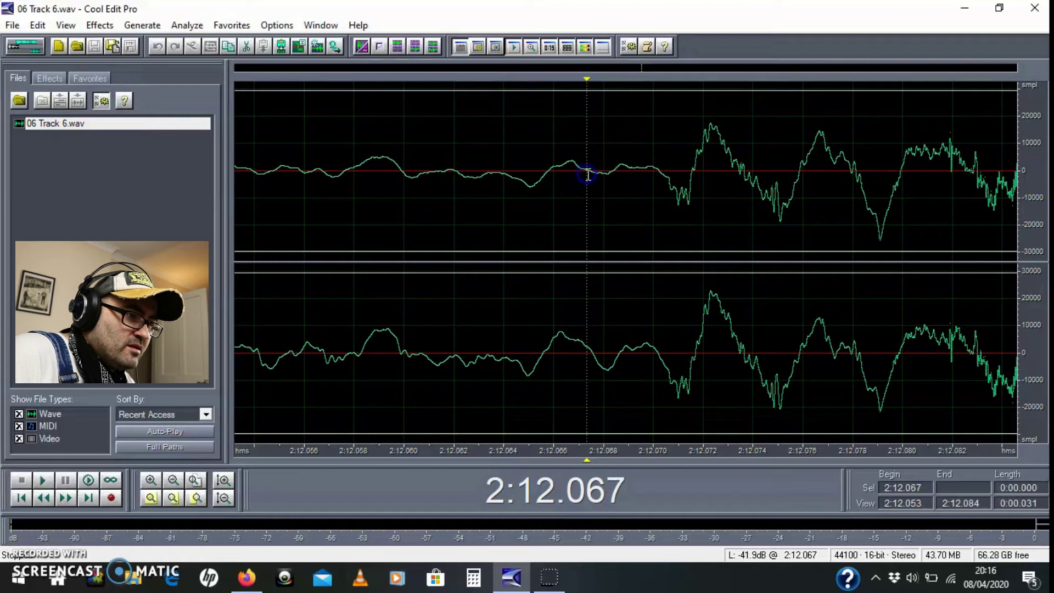
{"action": "scroll", "coordinate": [587, 178], "scroll_direction": "up", "scroll_amount": 2}
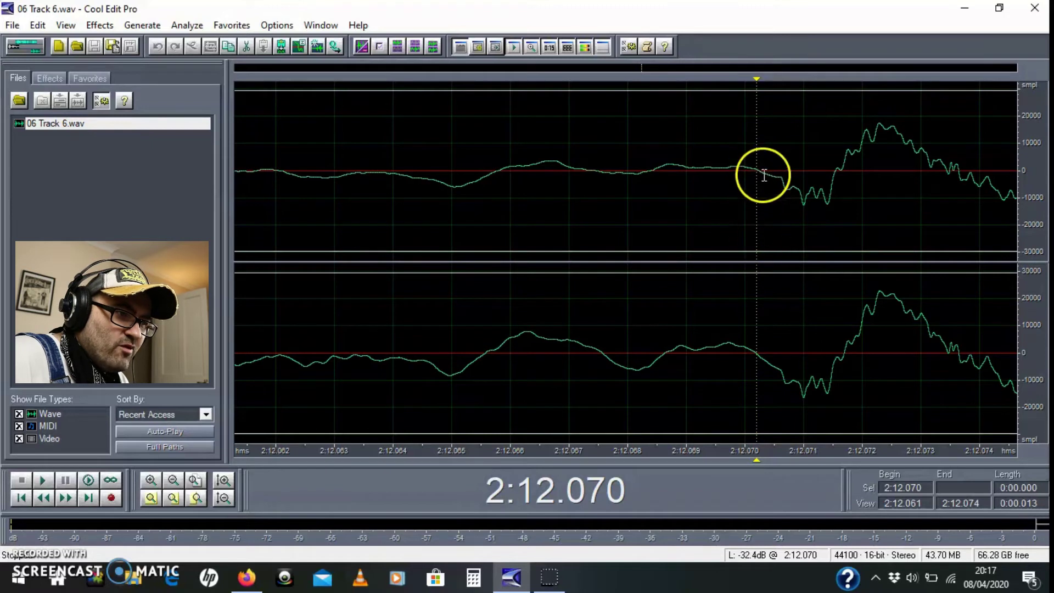
{"action": "scroll", "coordinate": [760, 182], "scroll_direction": "up", "scroll_amount": 5}
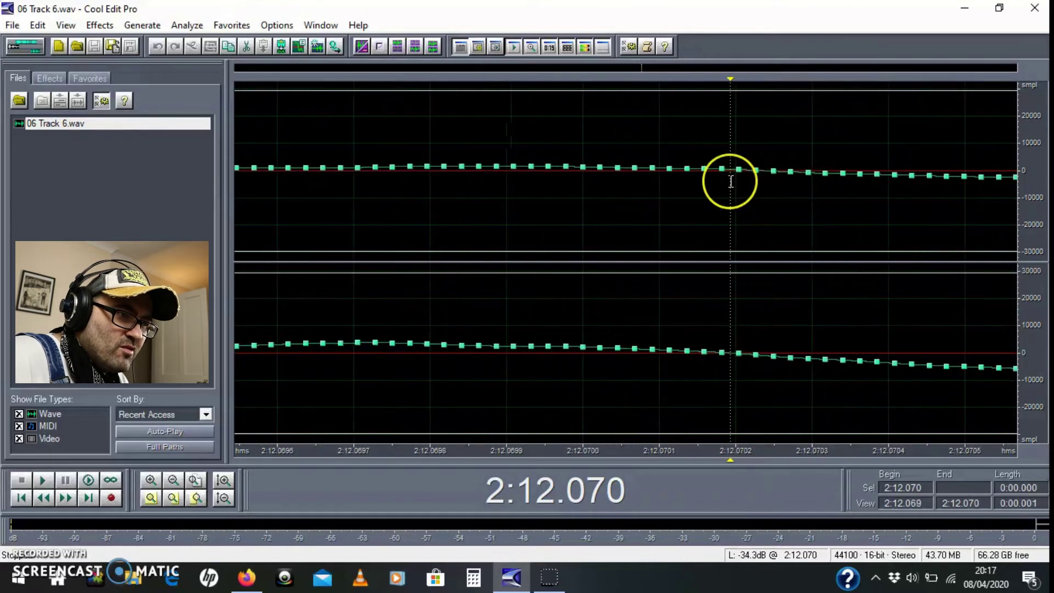
{"action": "left_click", "coordinate": [759, 173]}
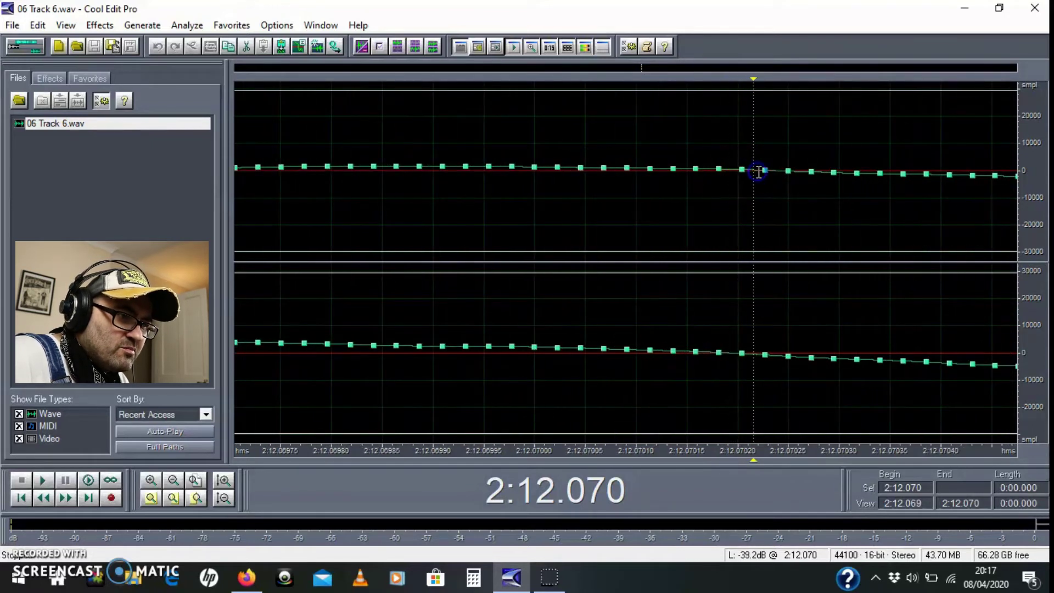
{"action": "scroll", "coordinate": [541, 284], "scroll_direction": "down", "scroll_amount": 2}
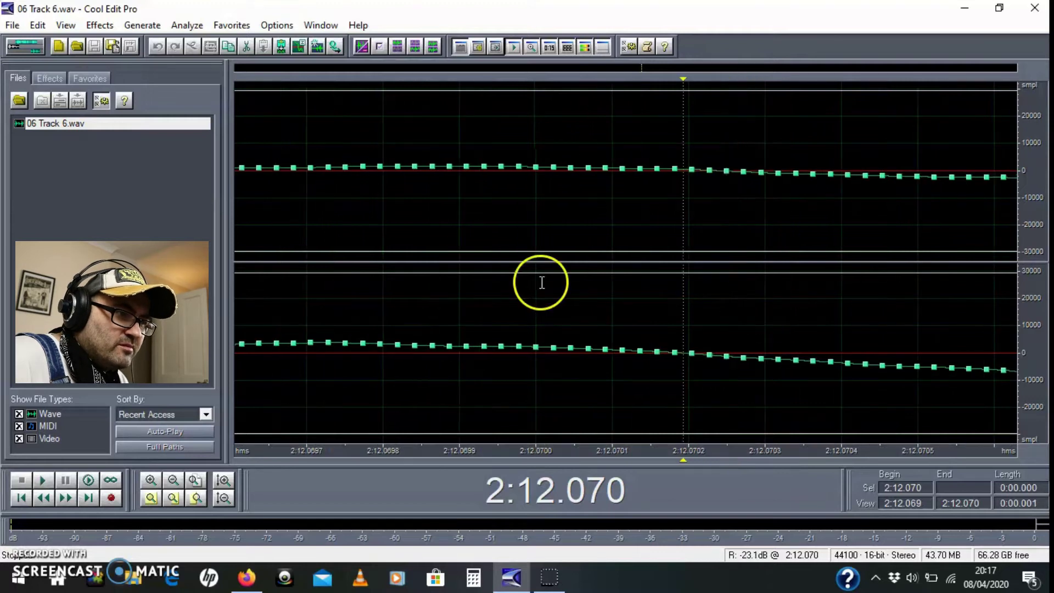
{"action": "scroll", "coordinate": [541, 284], "scroll_direction": "down", "scroll_amount": 6}
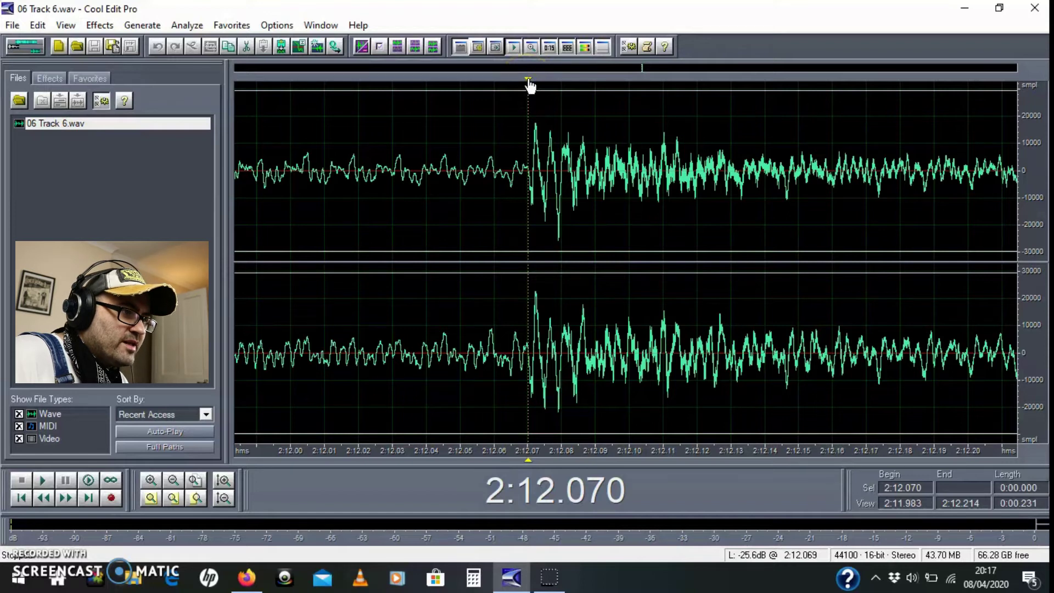
Step: Insert Cue 1 into the cue list at 2:12.070 and play from it
{"action": "right_click", "coordinate": [529, 80]}
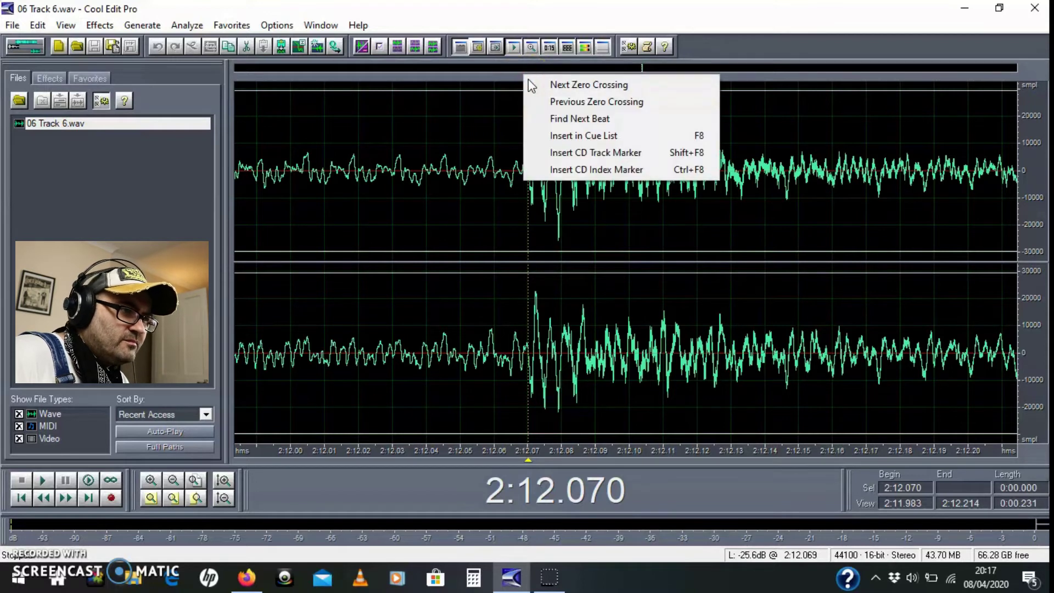
{"action": "left_click", "coordinate": [606, 137]}
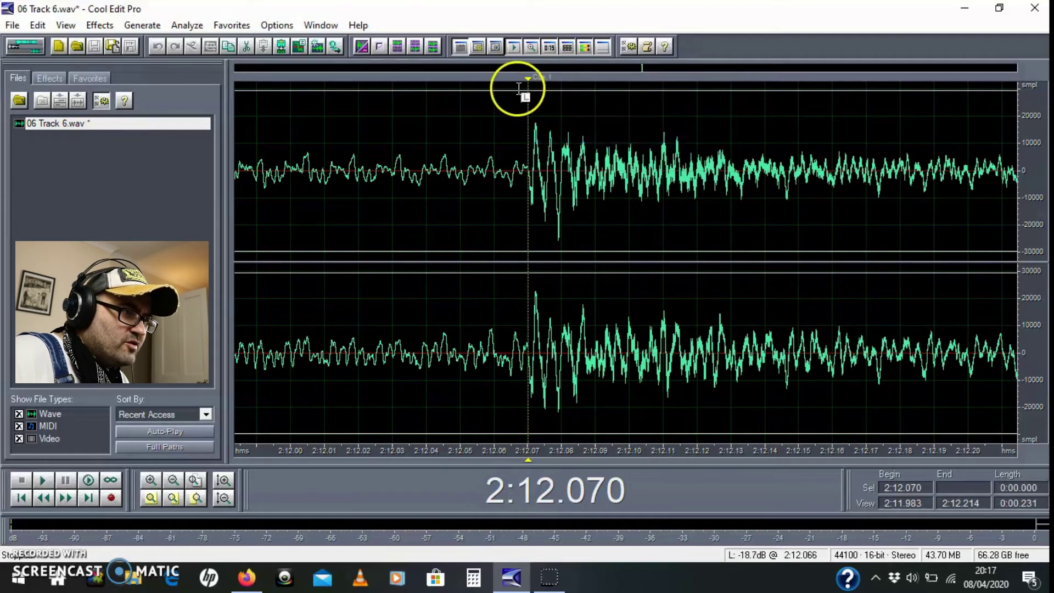
{"action": "scroll", "coordinate": [570, 243], "scroll_direction": "down", "scroll_amount": 4}
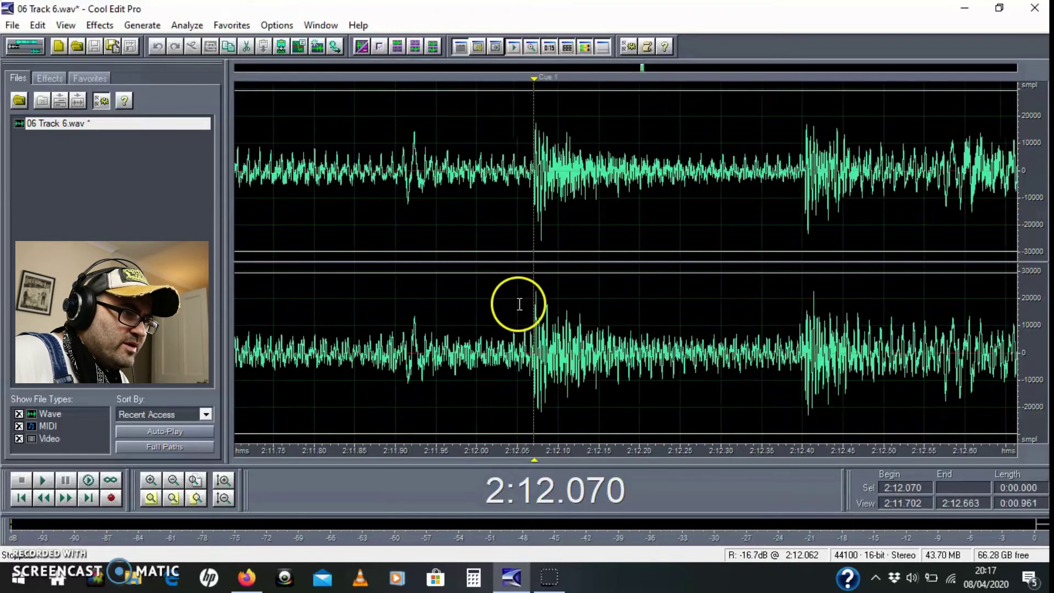
{"action": "scroll", "coordinate": [541, 317], "scroll_direction": "down", "scroll_amount": 6}
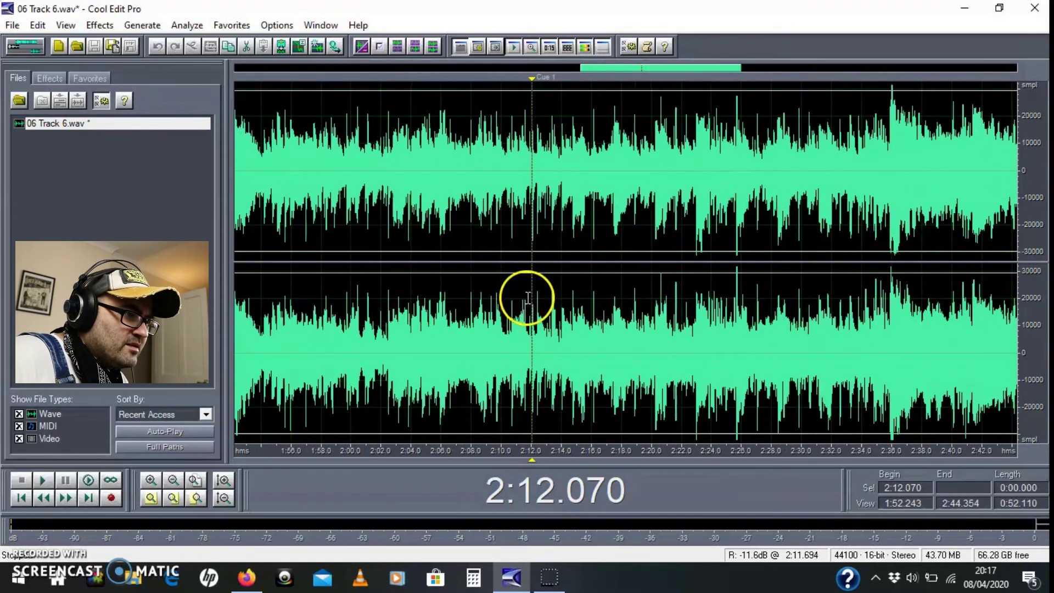
{"action": "key", "text": "space"}
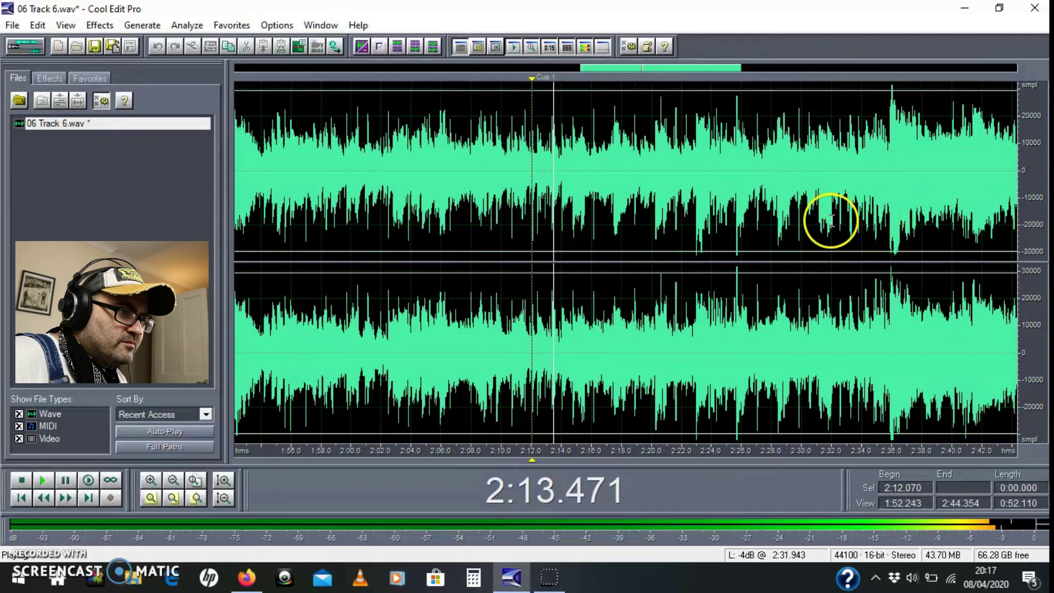
{"action": "key", "text": "space"}
Step: Audition from 2:32.996, 2:33.716 and 2:32.688 to find the section's end
{"action": "left_click", "coordinate": [849, 177]}
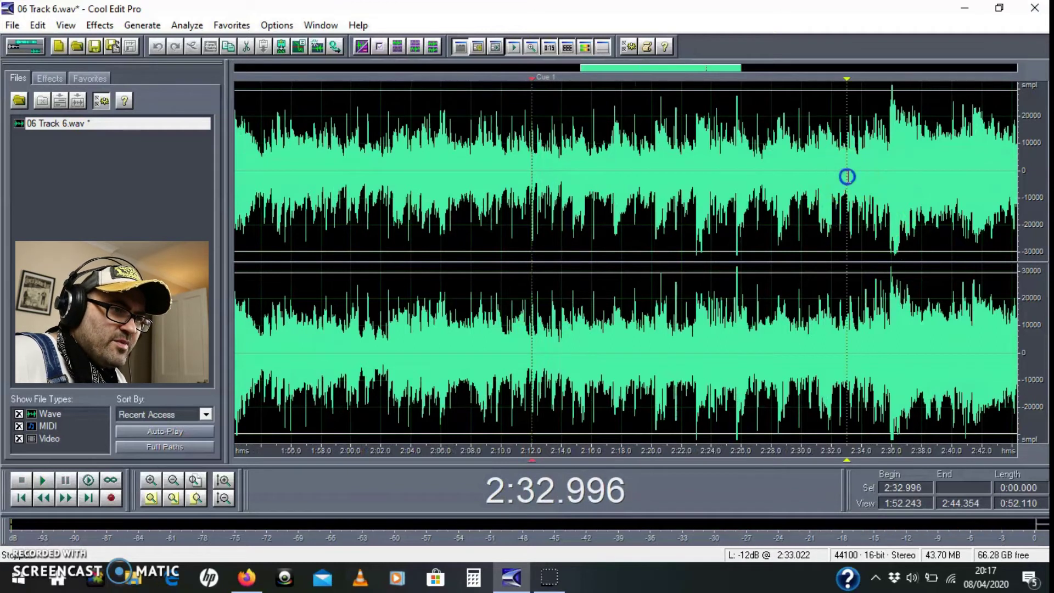
{"action": "key", "text": "space"}
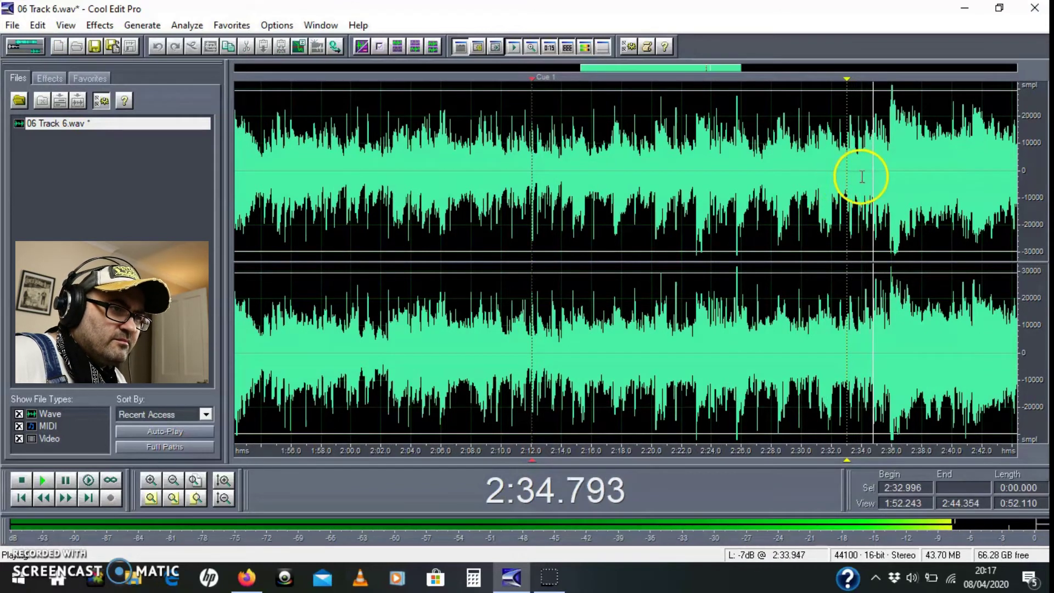
{"action": "key", "text": "space"}
{"action": "left_click", "coordinate": [859, 175]}
{"action": "key", "text": "space"}
{"action": "key", "text": "space"}
{"action": "left_click", "coordinate": [842, 177]}
{"action": "key", "text": "space"}
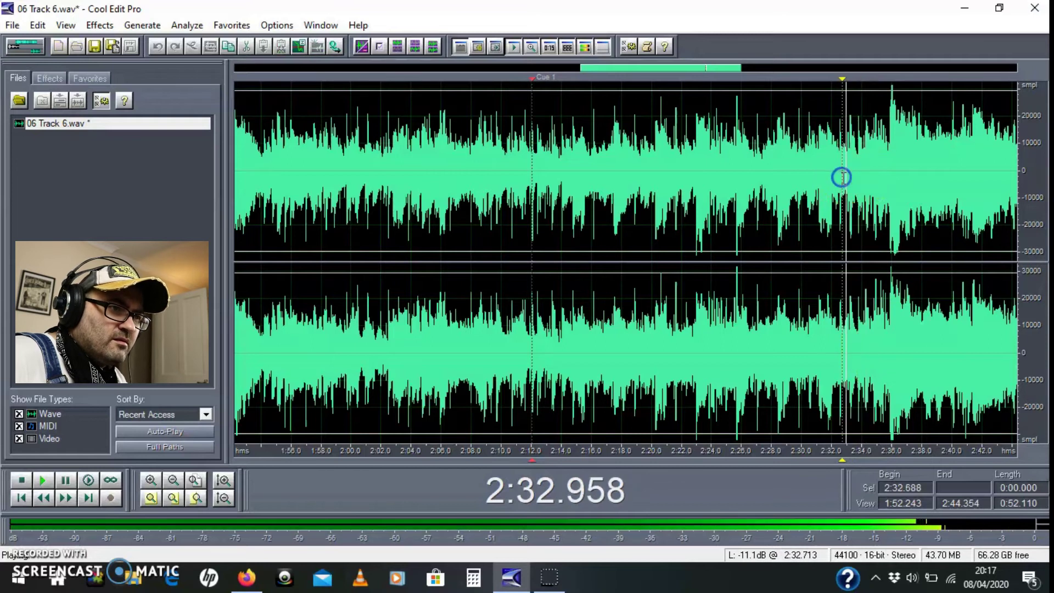
{"action": "key", "text": "space"}
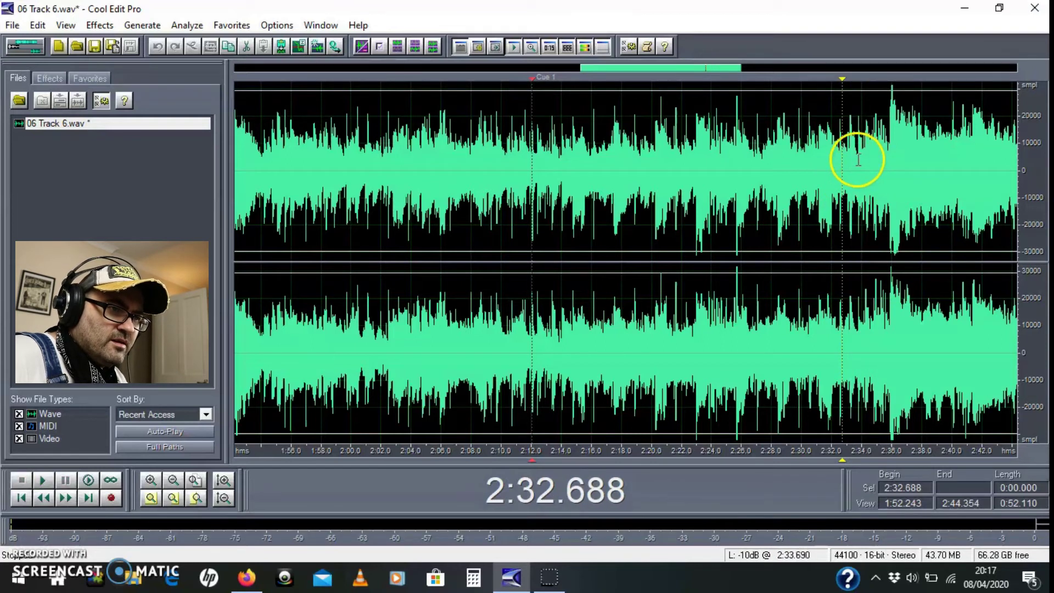
Step: Zoom to the 2:33.6–2:34.9 stretch and audition from 2:33.655 and 2:33.900
{"action": "left_click_drag", "start_coordinate": [855, 159], "coordinate": [874, 168]}
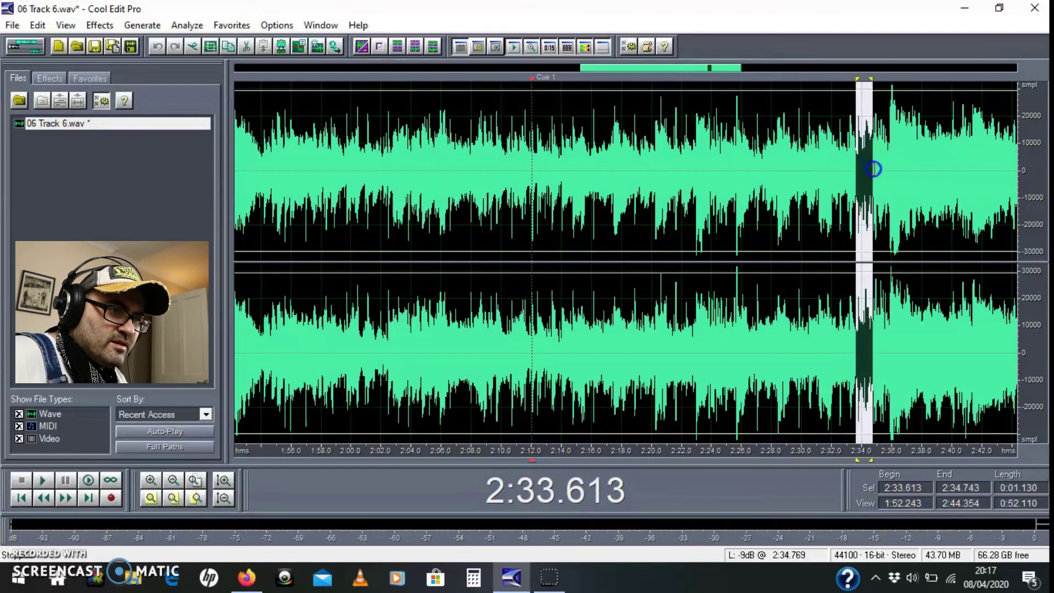
{"action": "left_click", "coordinate": [152, 499]}
{"action": "key", "text": "space"}
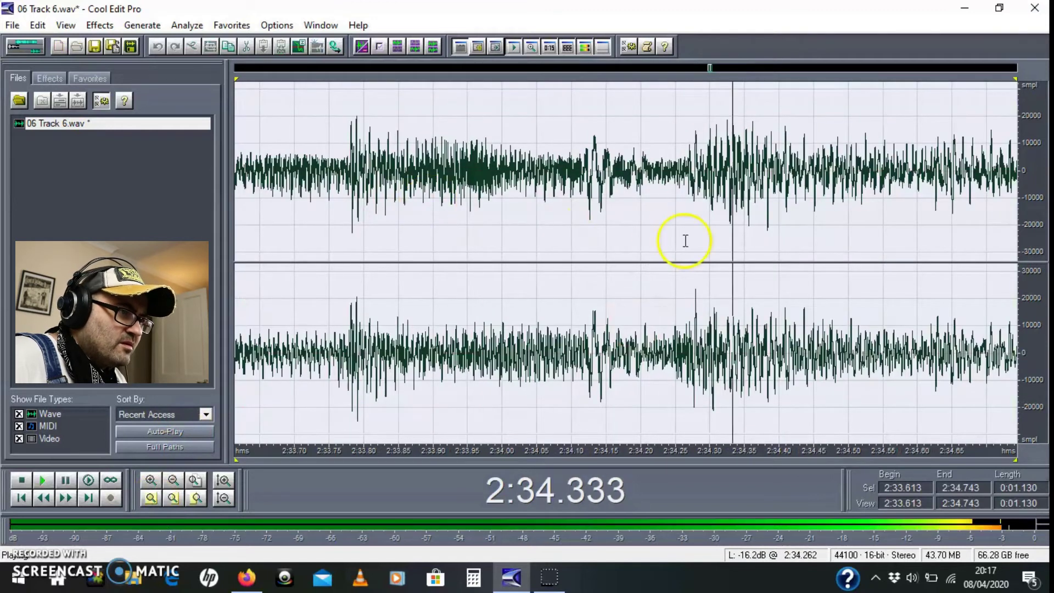
{"action": "left_click", "coordinate": [266, 215]}
{"action": "key", "text": "space"}
{"action": "scroll", "coordinate": [357, 179], "scroll_direction": "up", "scroll_amount": 3}
{"action": "double_click", "coordinate": [357, 178]}
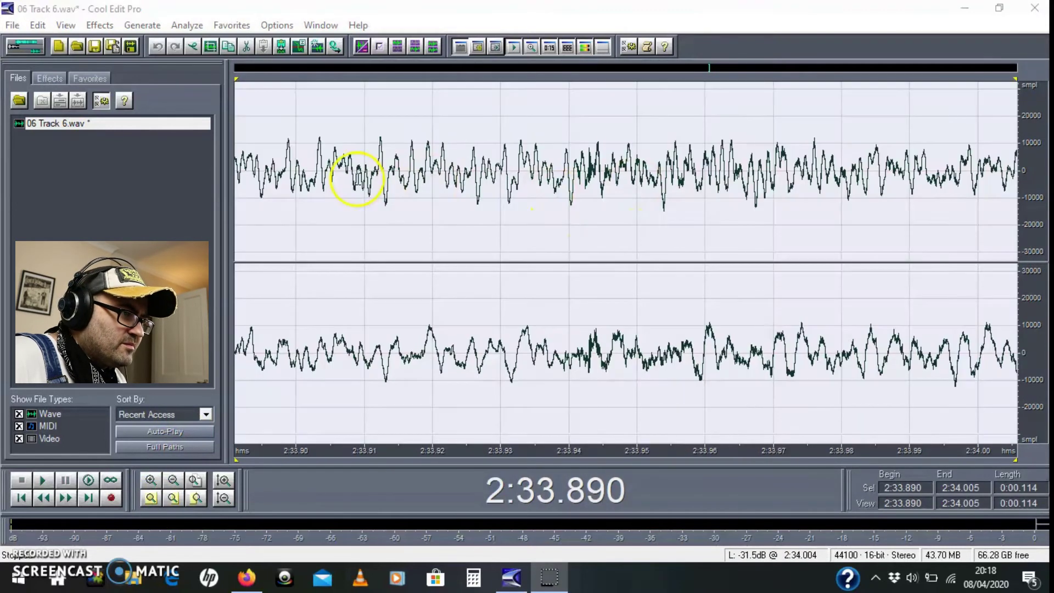
{"action": "left_click", "coordinate": [303, 171]}
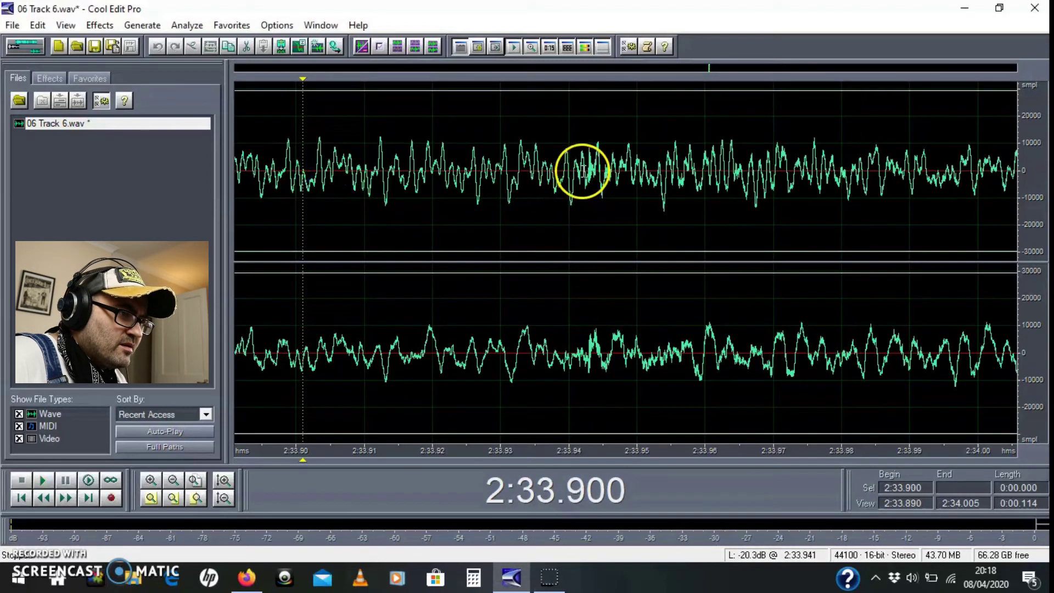
Step: Zoom into 2:33.935–2:33.953 and set the end point on the 2:33.941 zero crossing
{"action": "left_click_drag", "start_coordinate": [539, 176], "coordinate": [664, 202]}
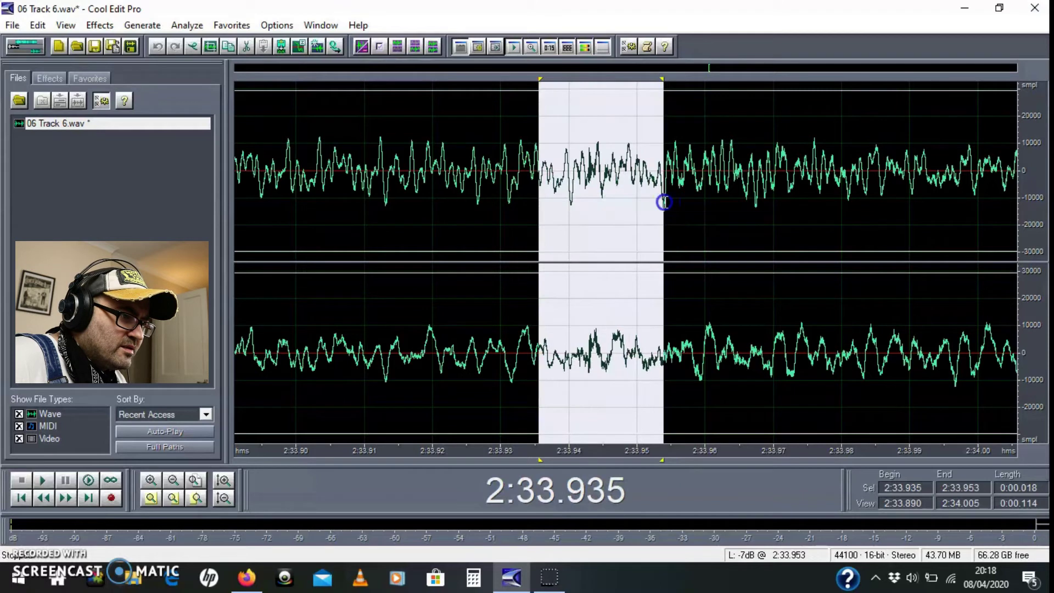
{"action": "left_click", "coordinate": [152, 499]}
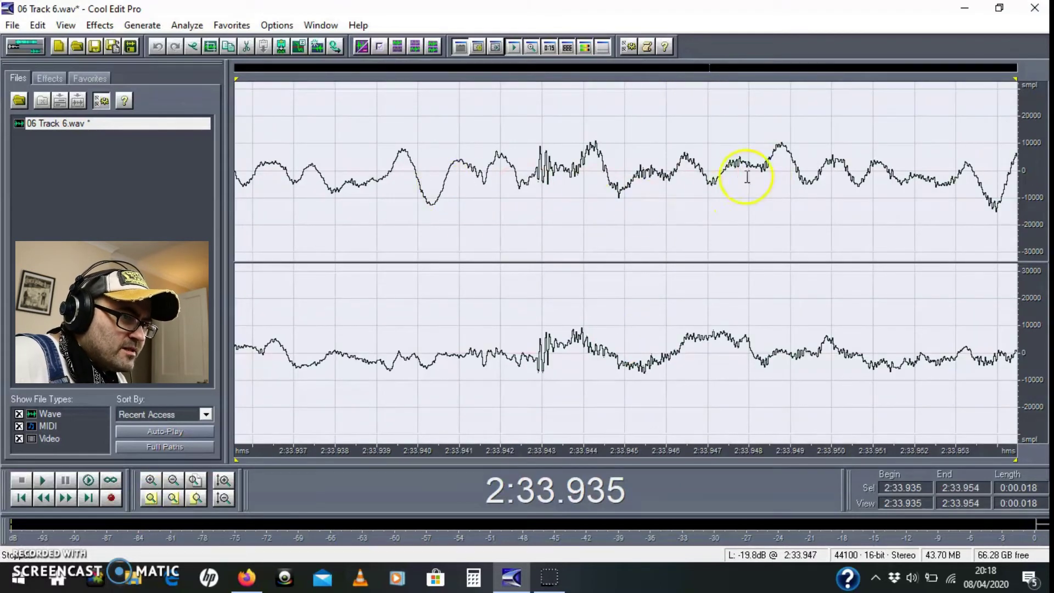
{"action": "left_click", "coordinate": [447, 173]}
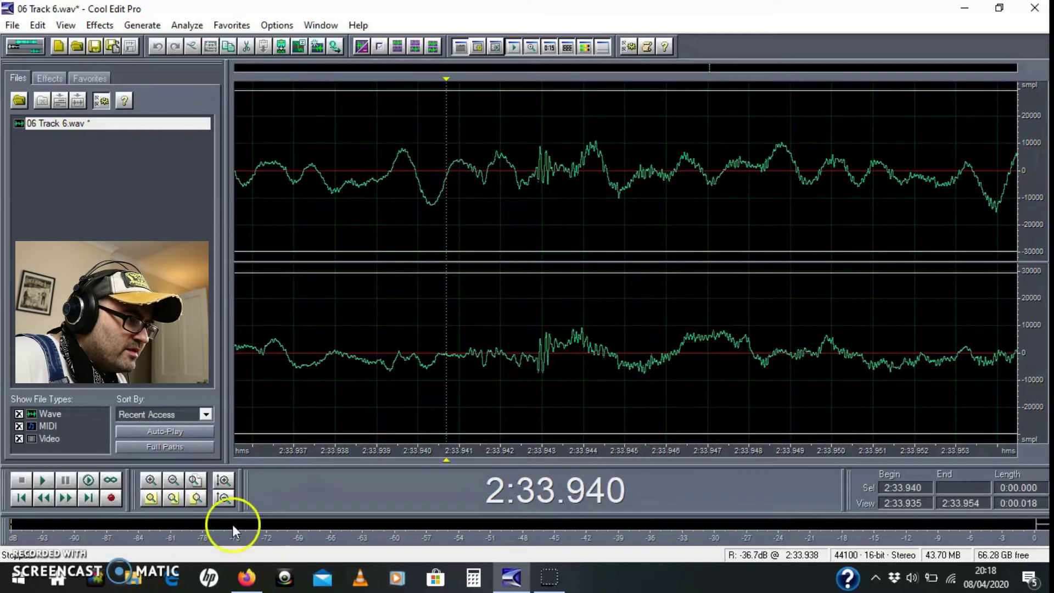
{"action": "left_click", "coordinate": [150, 500]}
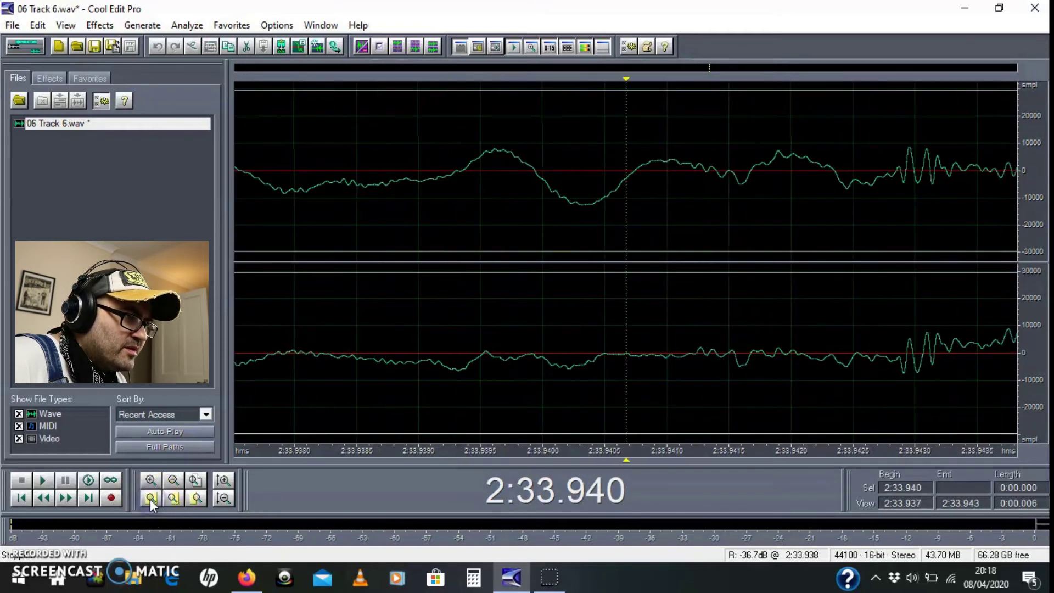
{"action": "left_click", "coordinate": [715, 178]}
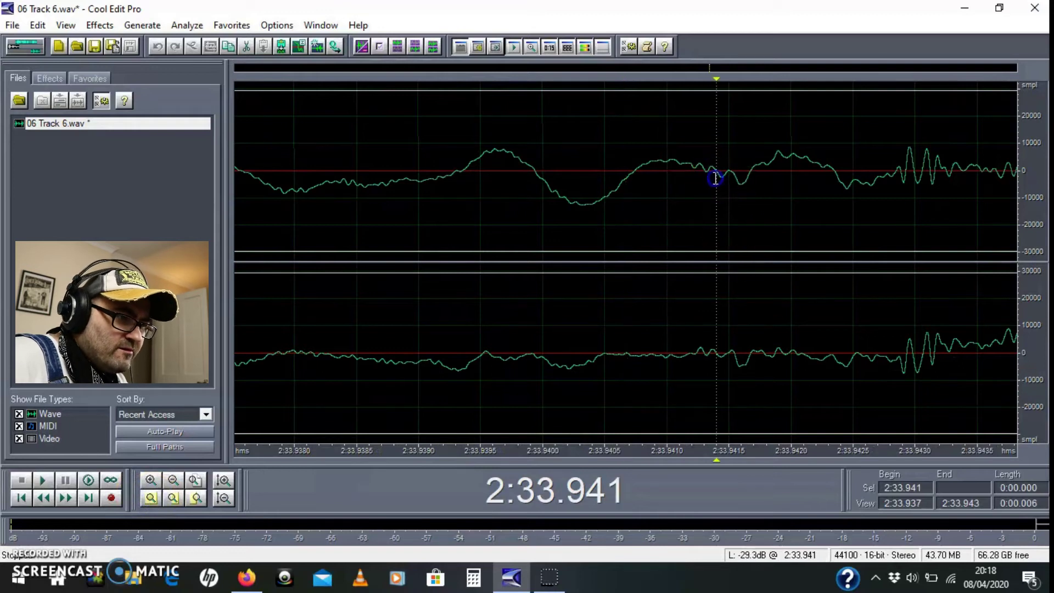
{"action": "left_click", "coordinate": [838, 172]}
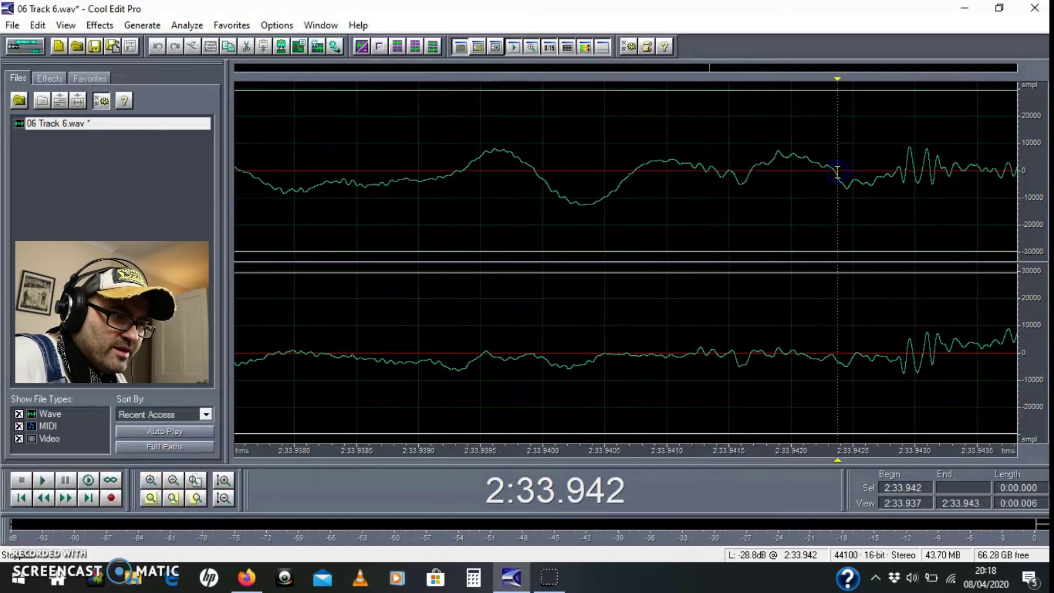
{"action": "left_click", "coordinate": [750, 177]}
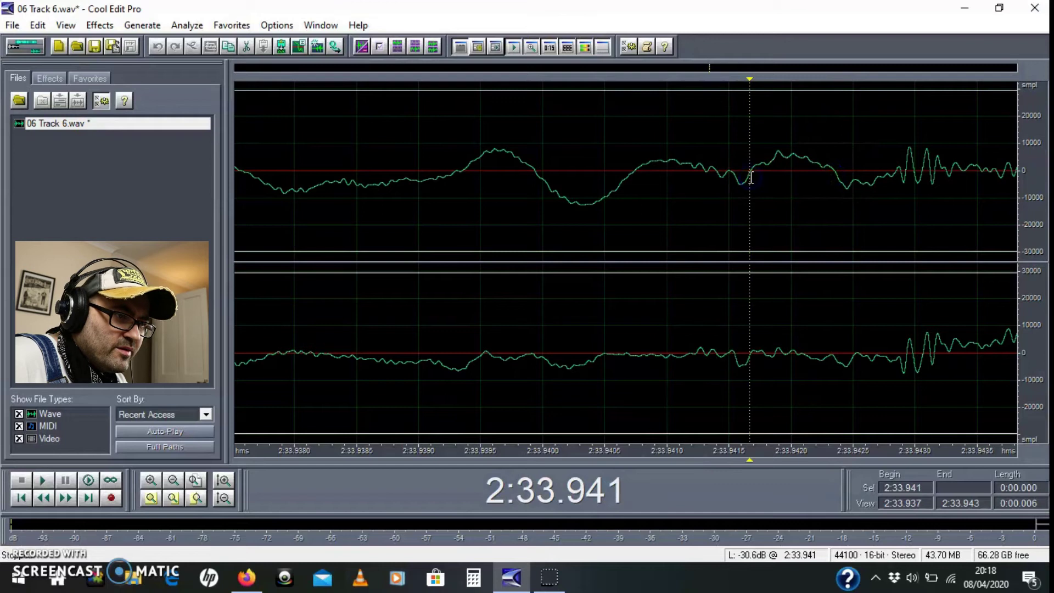
{"action": "scroll", "coordinate": [760, 370], "scroll_direction": "up", "scroll_amount": 2}
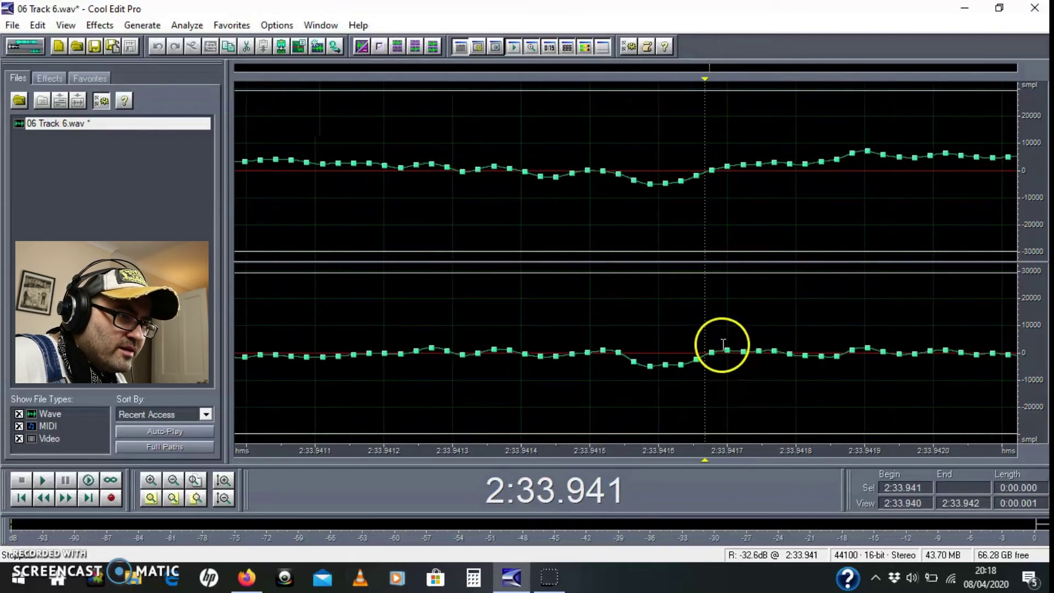
{"action": "scroll", "coordinate": [709, 360], "scroll_direction": "down", "scroll_amount": 2}
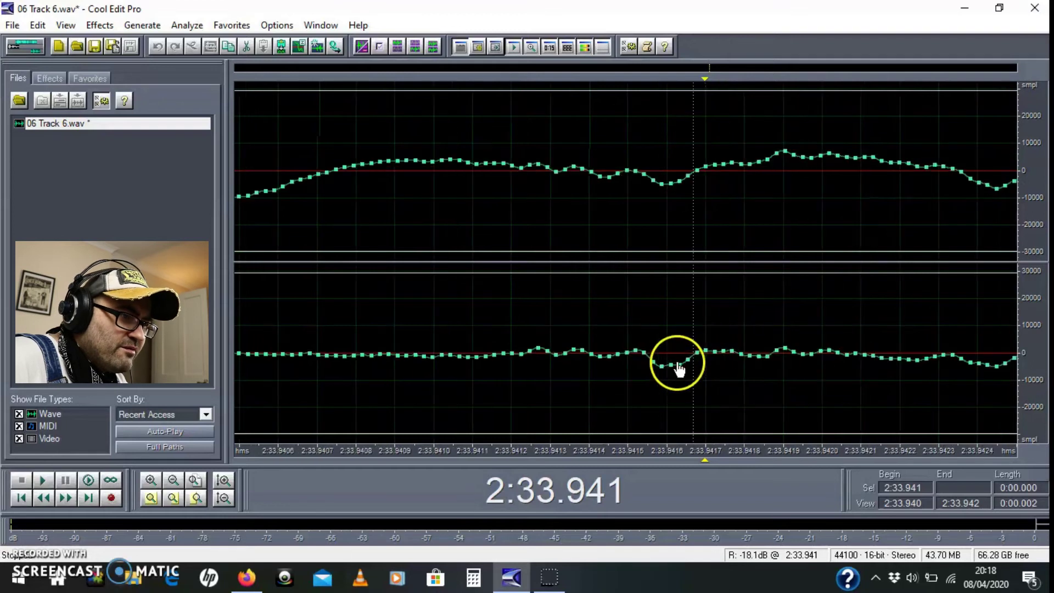
{"action": "scroll", "coordinate": [617, 344], "scroll_direction": "down", "scroll_amount": 3}
{"action": "scroll", "coordinate": [610, 308], "scroll_direction": "up", "scroll_amount": 2}
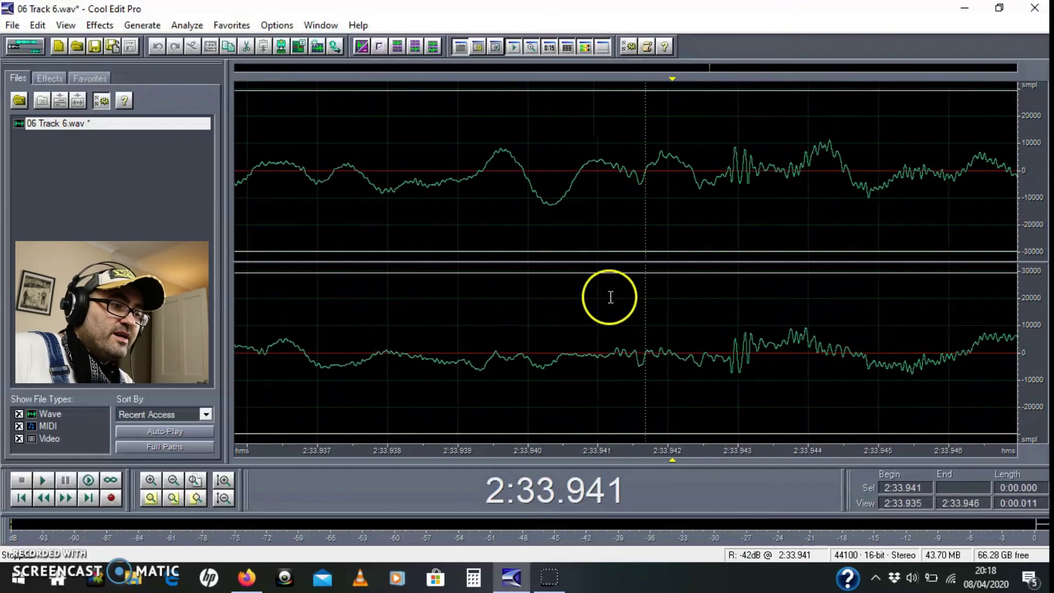
{"action": "scroll", "coordinate": [611, 304], "scroll_direction": "down", "scroll_amount": 3}
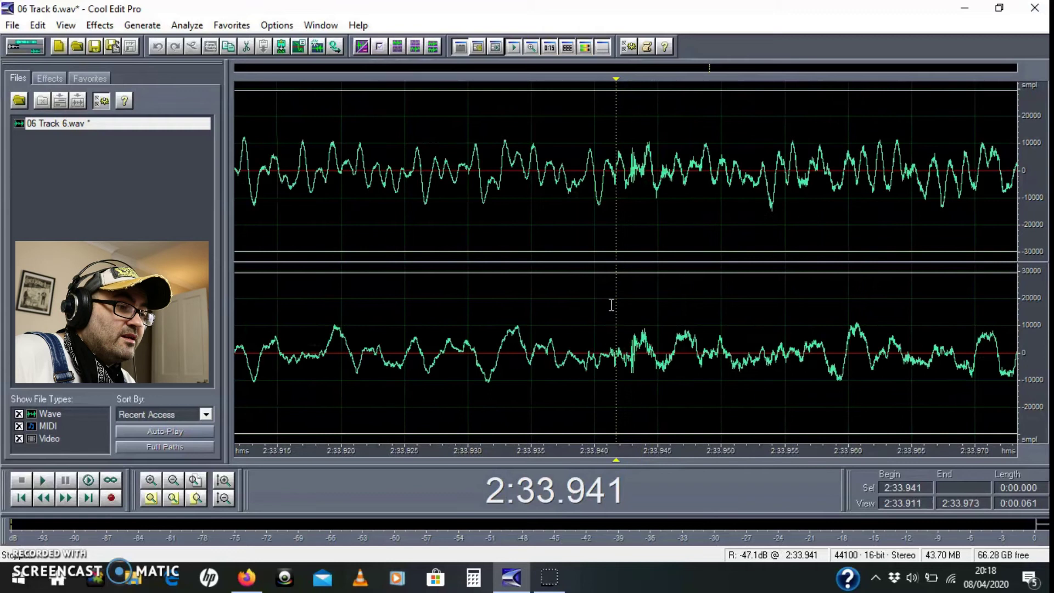
{"action": "scroll", "coordinate": [612, 304], "scroll_direction": "down", "scroll_amount": 1}
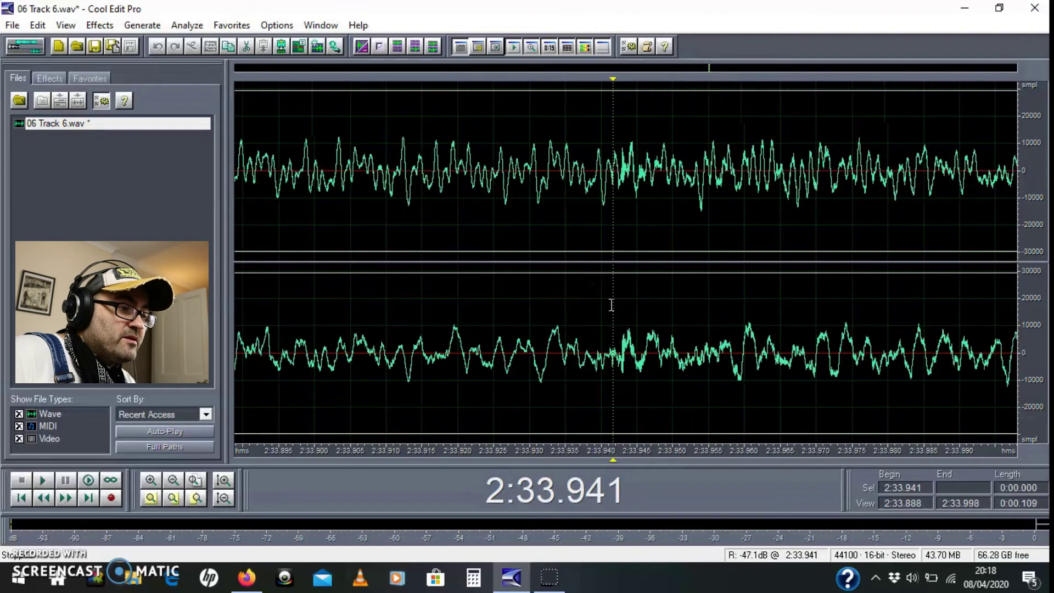
Step: Insert Cue 2 into the cue list at the 2:33.941 zero crossing
{"action": "right_click", "coordinate": [612, 78]}
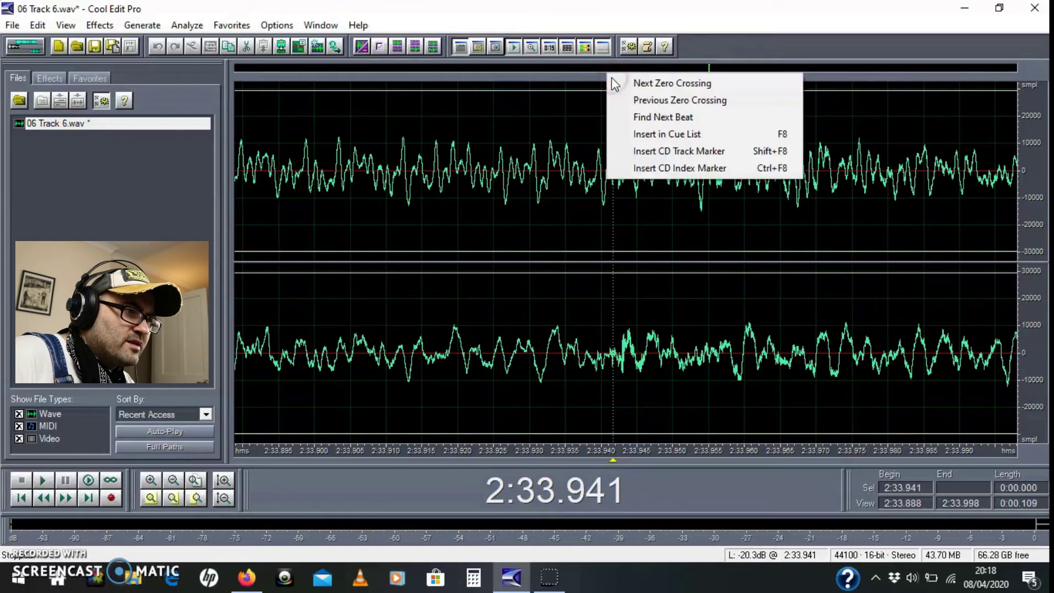
{"action": "left_click", "coordinate": [659, 135]}
{"action": "scroll", "coordinate": [466, 288], "scroll_direction": "down", "scroll_amount": 1}
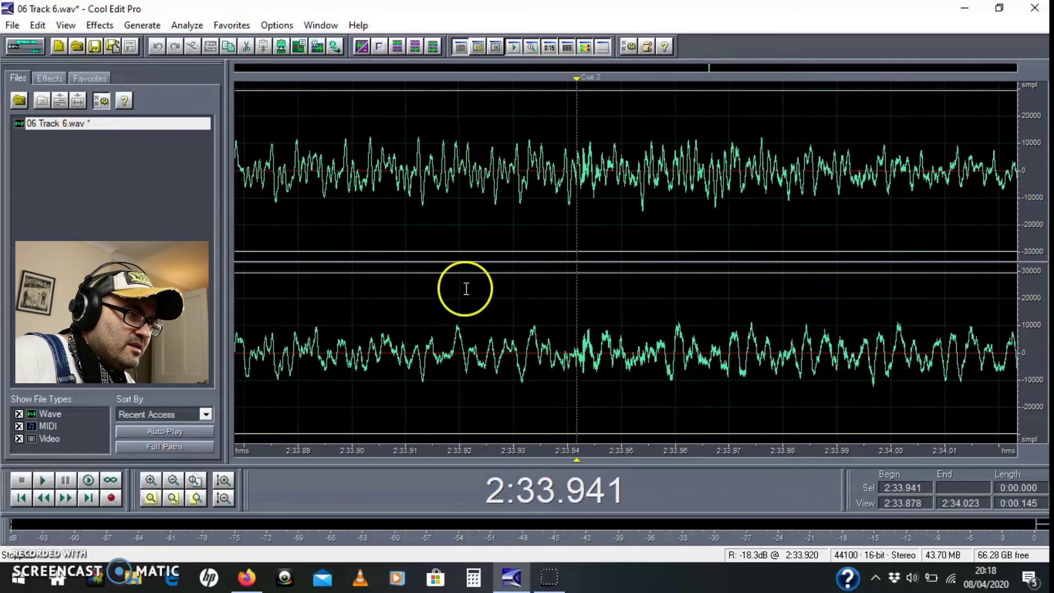
{"action": "scroll", "coordinate": [464, 291], "scroll_direction": "down", "scroll_amount": 4}
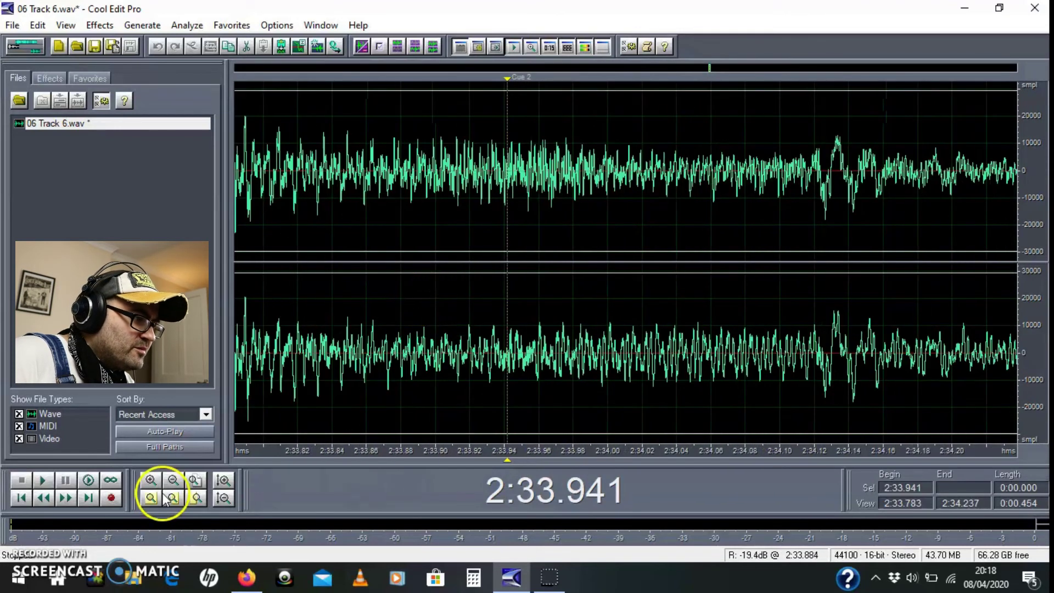
Step: Zoom out repeatedly until the whole track is visible
{"action": "left_click", "coordinate": [173, 481]}
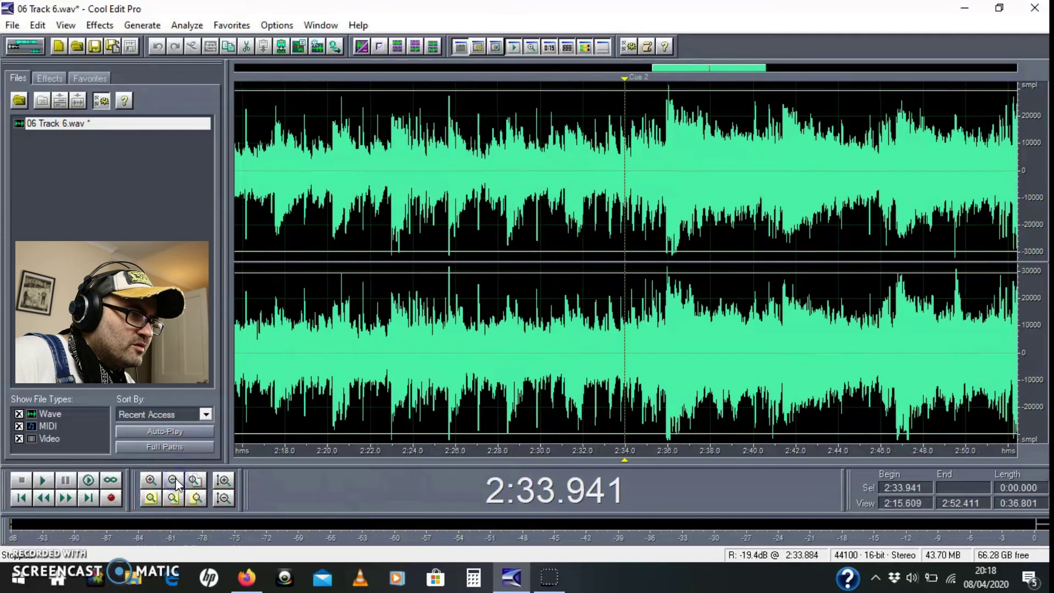
{"action": "left_click", "coordinate": [174, 481]}
{"action": "left_click", "coordinate": [174, 481]}
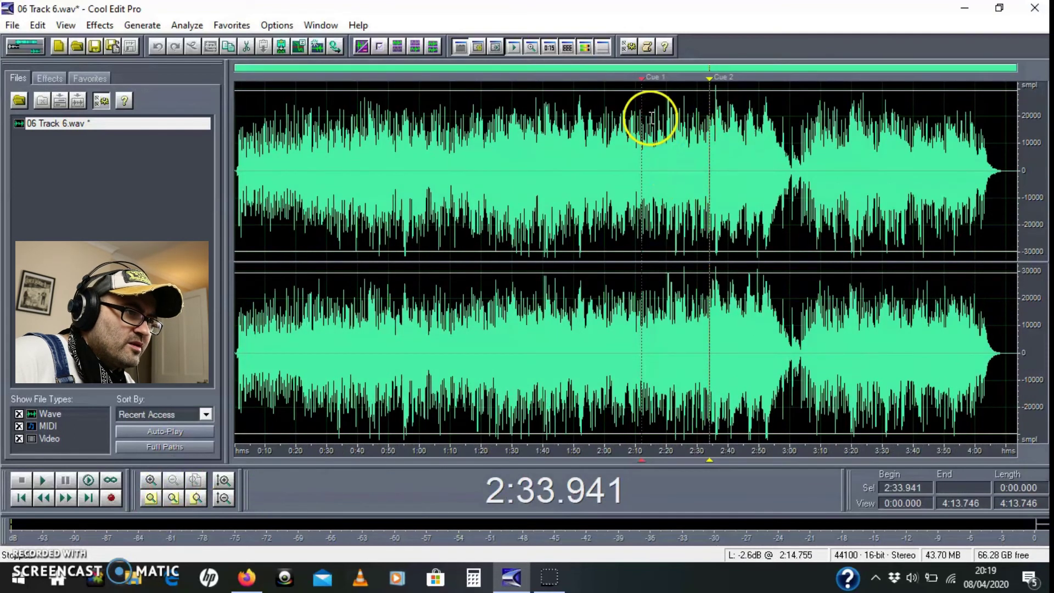
Step: Select exactly from Cue 1 to Cue 2, snapping the selection edges onto both markers
{"action": "left_click_drag", "start_coordinate": [658, 193], "coordinate": [702, 259]}
{"action": "scroll", "coordinate": [687, 99], "scroll_direction": "up", "scroll_amount": 3}
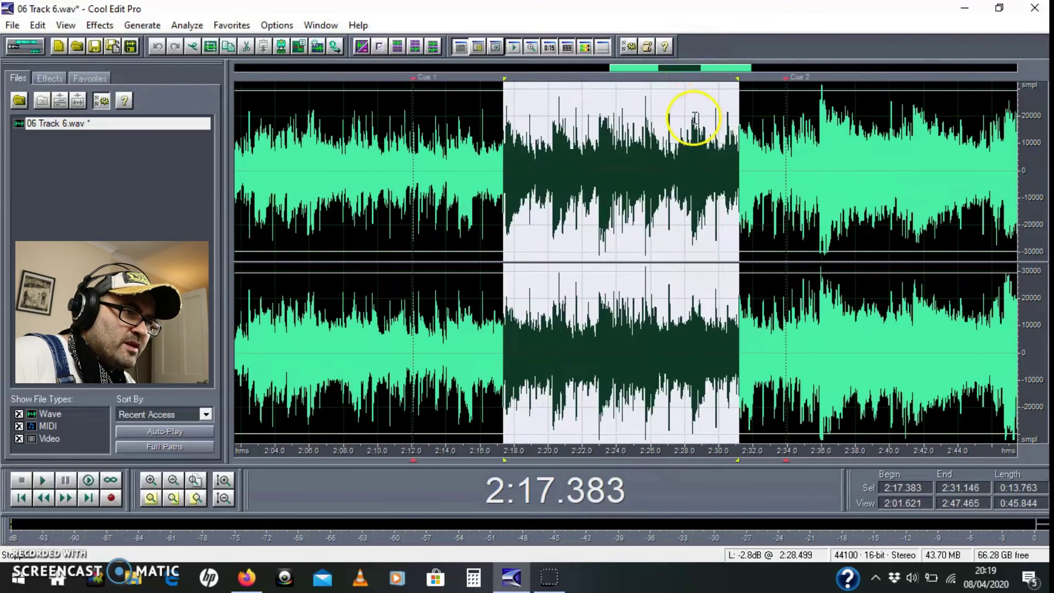
{"action": "scroll", "coordinate": [700, 117], "scroll_direction": "up", "scroll_amount": 1}
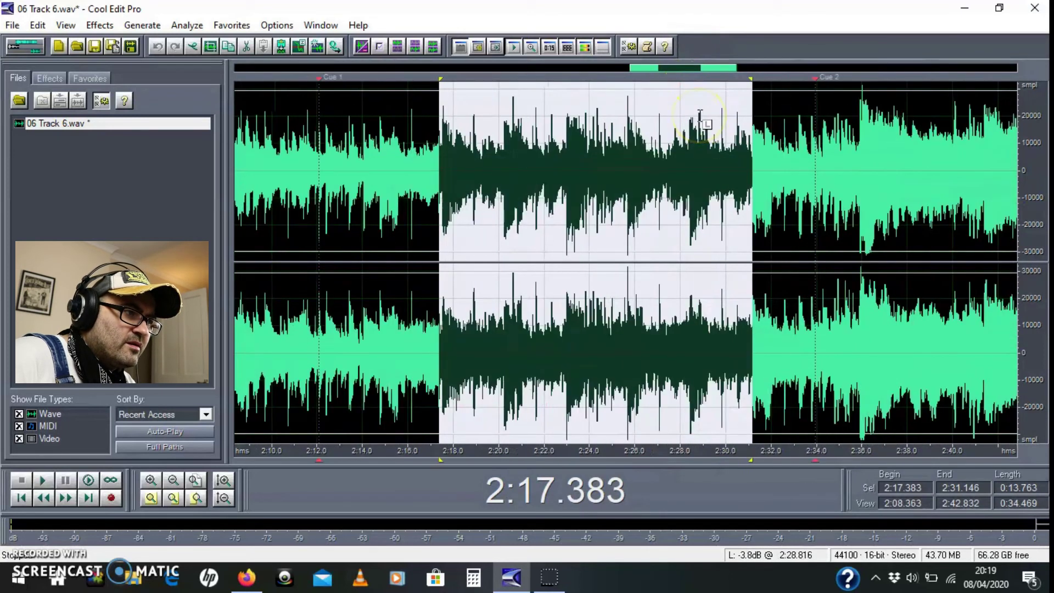
{"action": "left_click", "coordinate": [752, 83]}
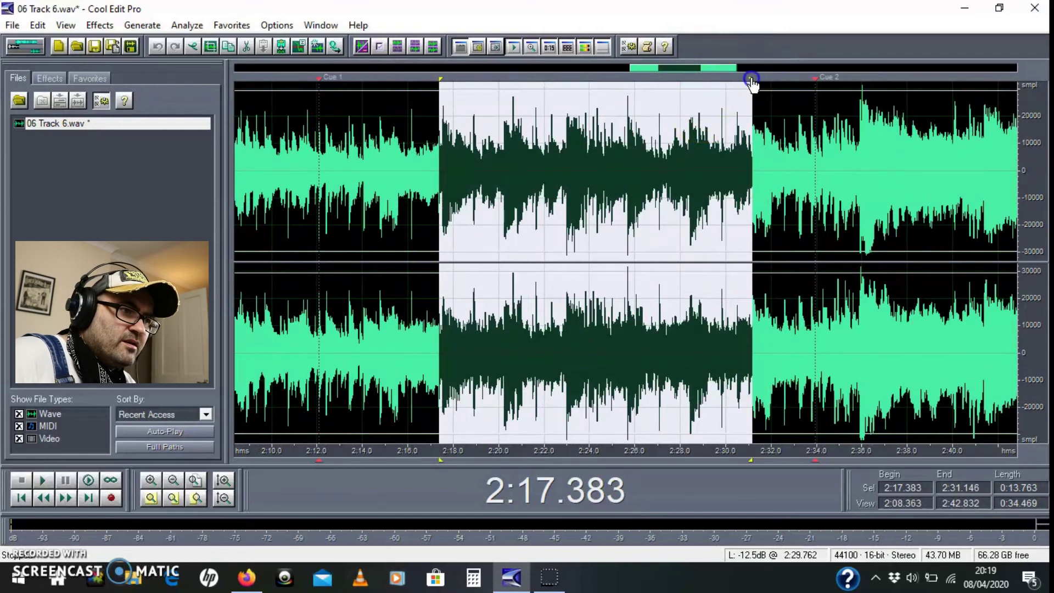
{"action": "left_click_drag", "start_coordinate": [752, 82], "coordinate": [813, 93]}
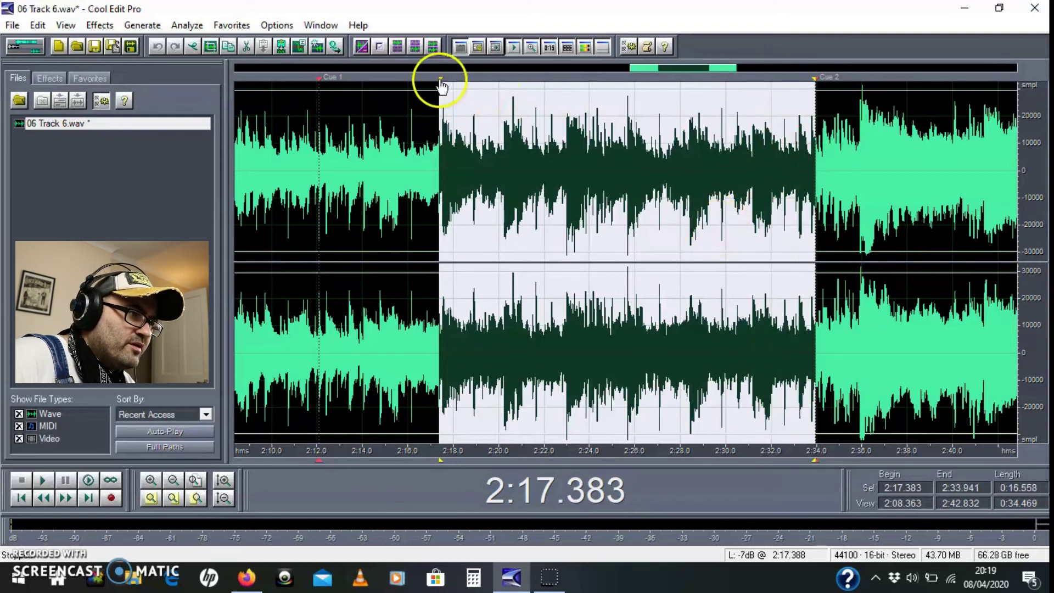
{"action": "left_click_drag", "start_coordinate": [442, 86], "coordinate": [324, 83]}
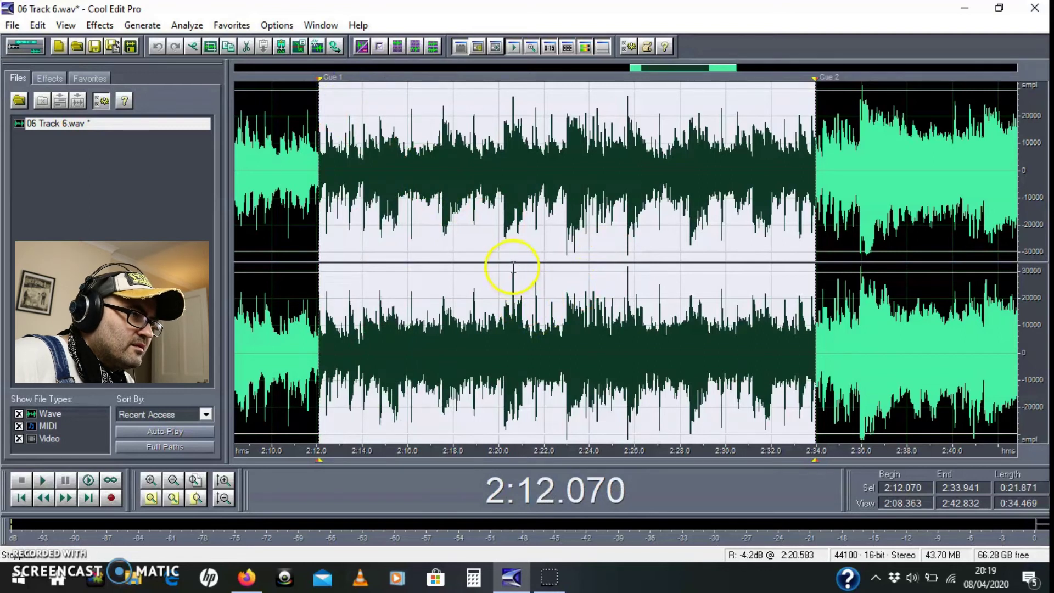
Step: Delete the selected 2:12.070–2:33.941 section, leaving a 3:51.875 track
{"action": "scroll", "coordinate": [513, 269], "scroll_direction": "down", "scroll_amount": 7}
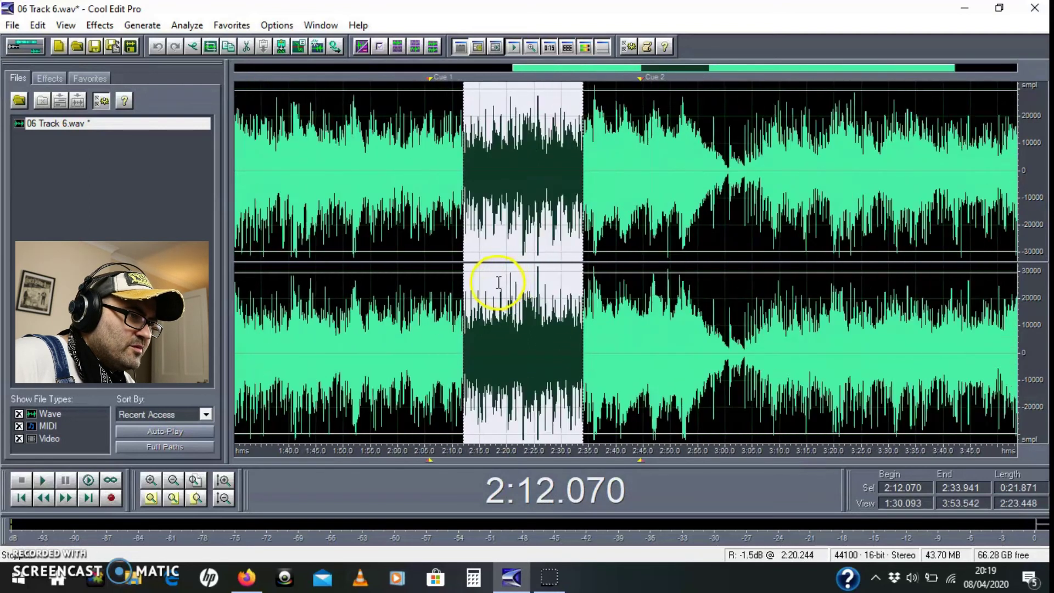
{"action": "scroll", "coordinate": [497, 283], "scroll_direction": "down", "scroll_amount": 3}
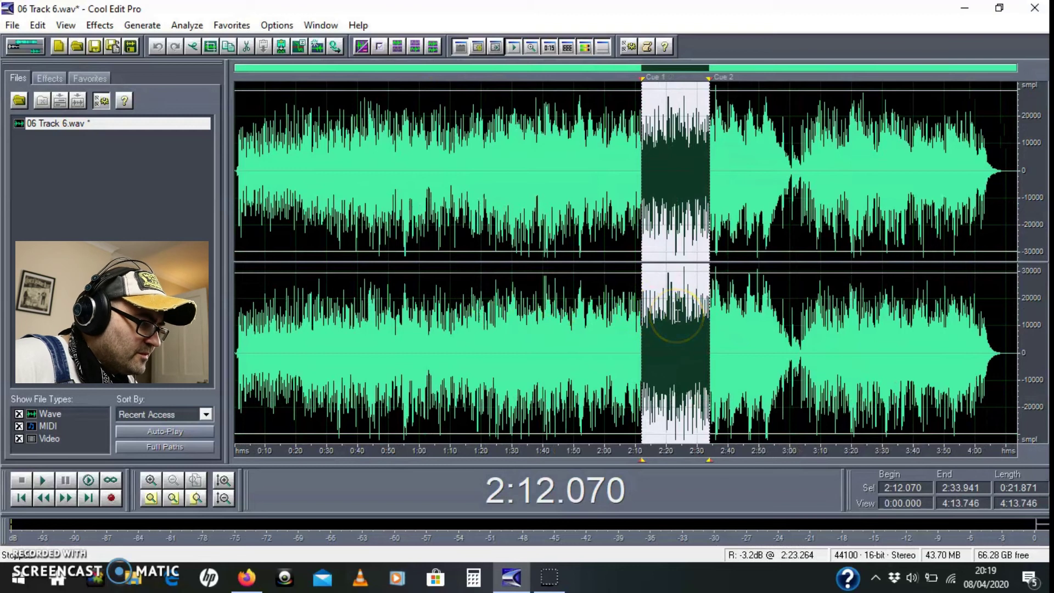
{"action": "key", "text": "Delete"}
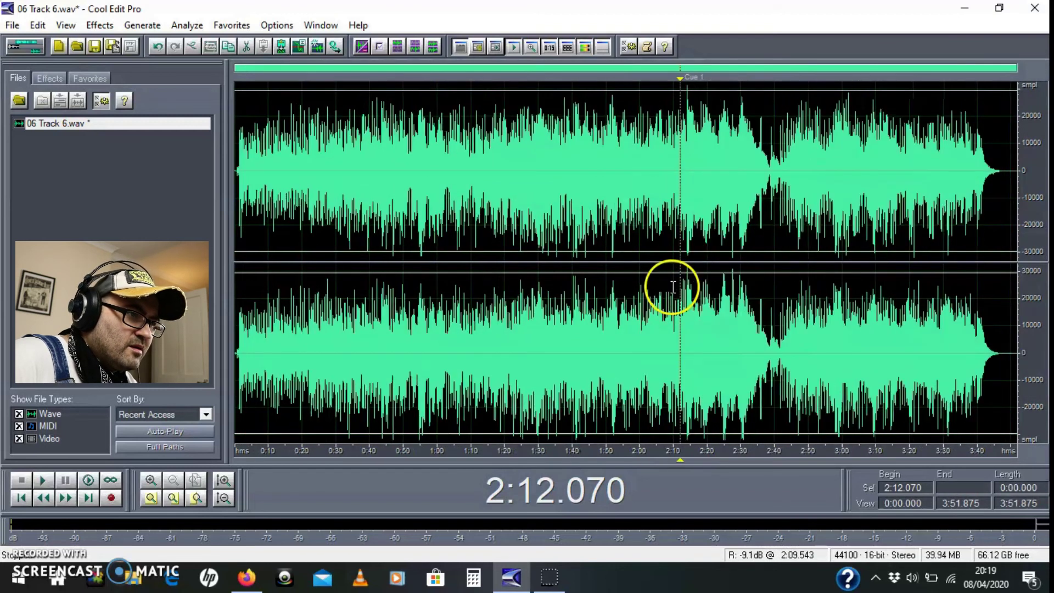
{"action": "left_click", "coordinate": [674, 184]}
{"action": "left_click", "coordinate": [668, 185]}
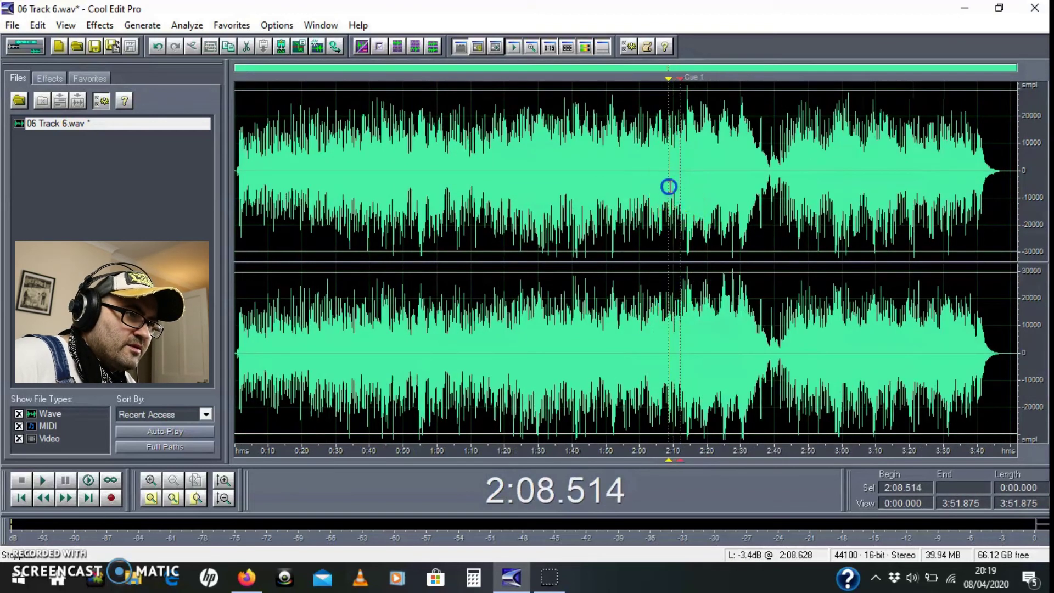
{"action": "left_click", "coordinate": [665, 188]}
{"action": "key", "text": "space"}
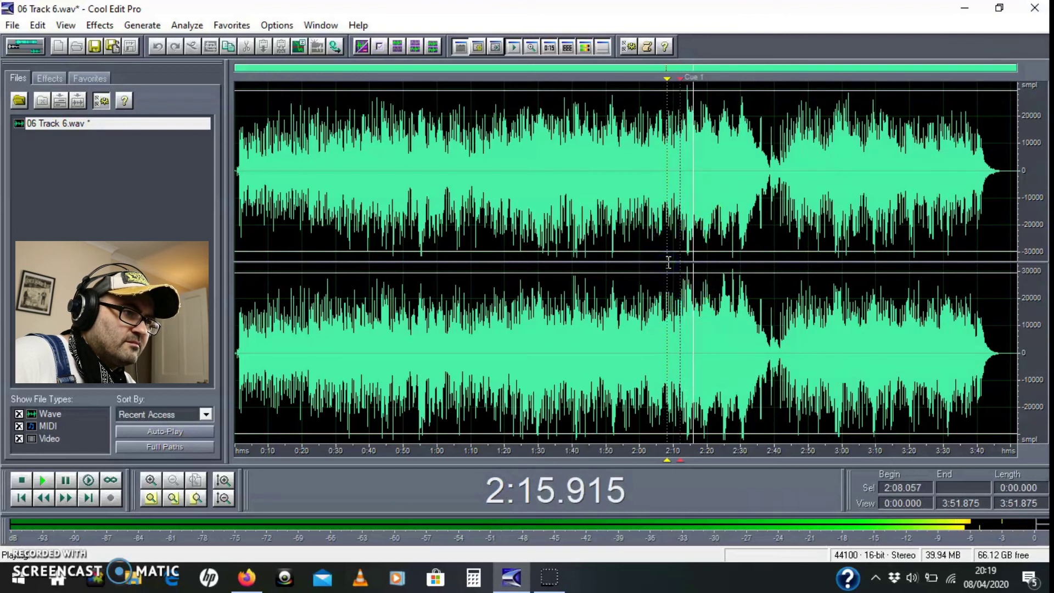
{"action": "left_click", "coordinate": [669, 262]}
{"action": "key", "text": "space"}
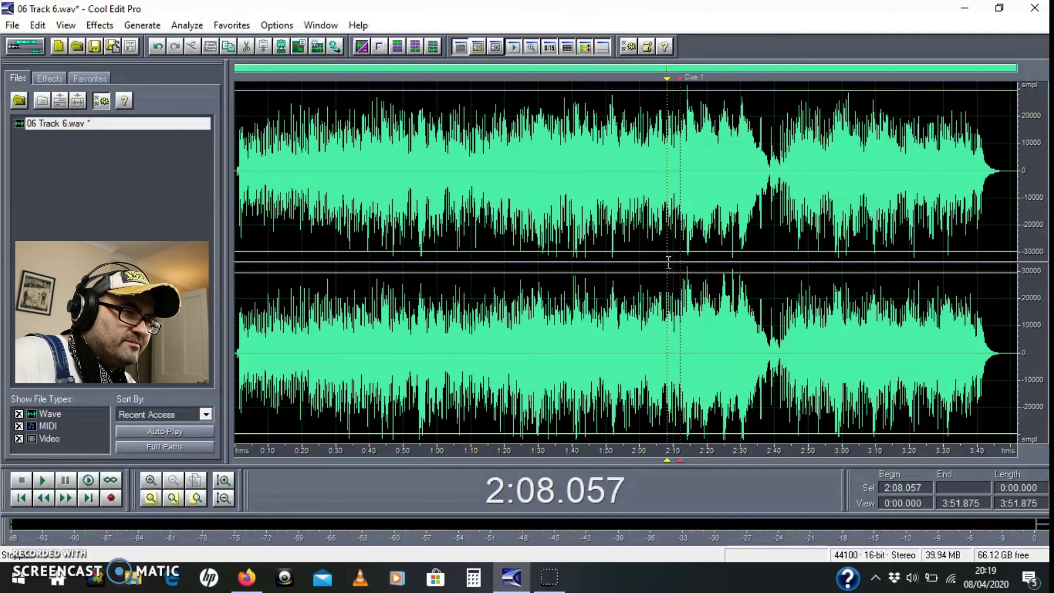
{"action": "key", "text": "space"}
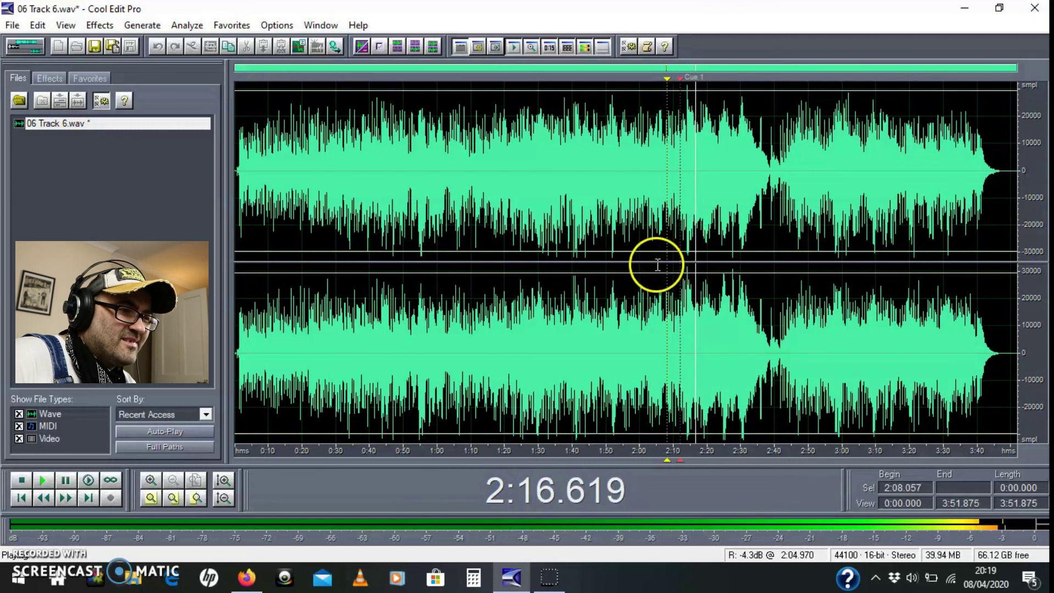
{"action": "left_click", "coordinate": [659, 265]}
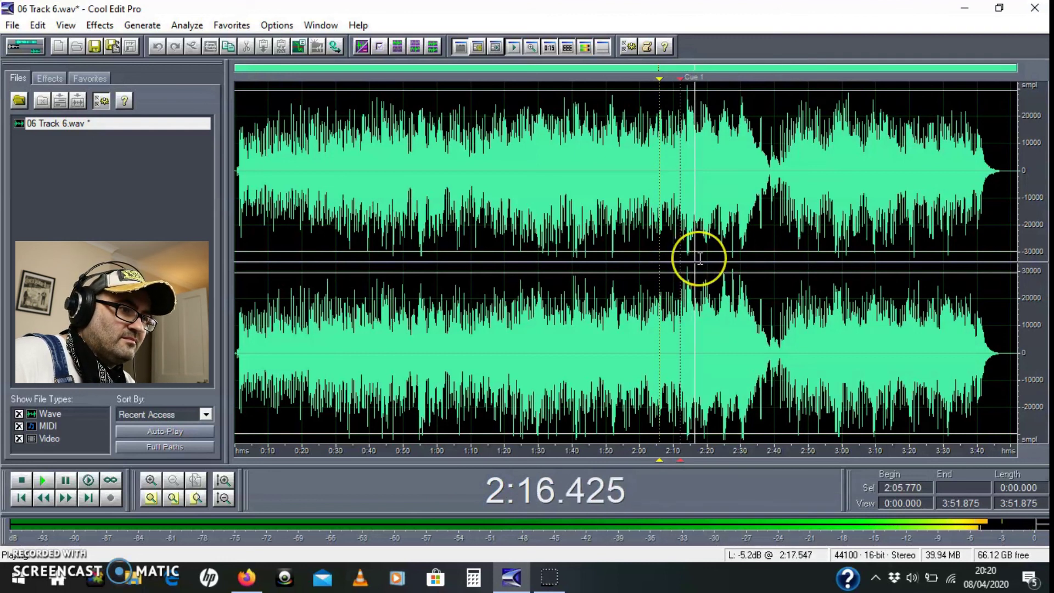
{"action": "key", "text": "space"}
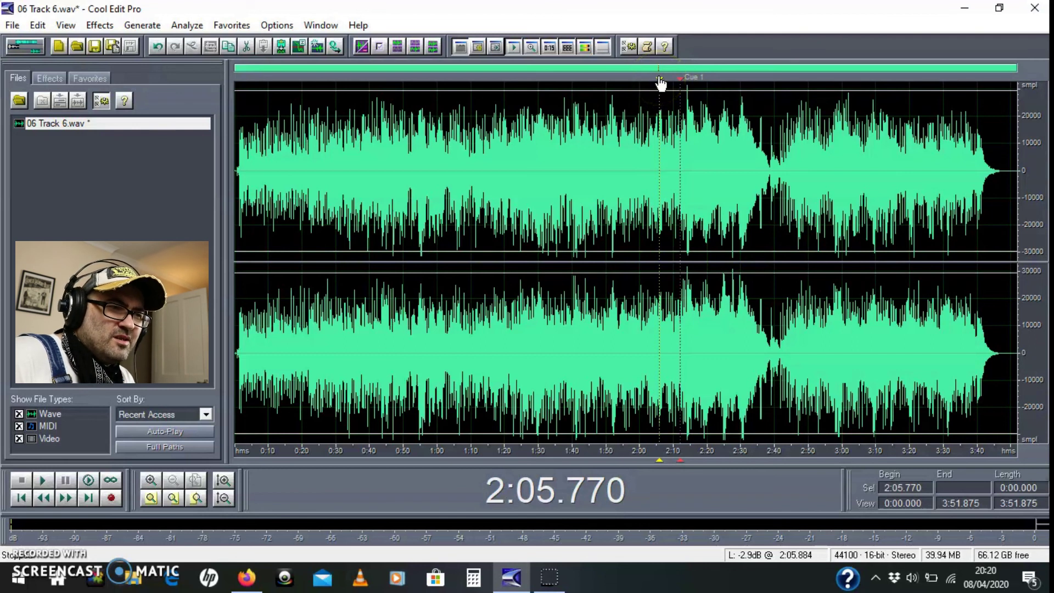
{"action": "mouse_move", "coordinate": [661, 82]}
{"action": "left_mouse_down"}
{"action": "mouse_move", "coordinate": [675, 311]}
{"action": "mouse_move", "coordinate": [663, 263]}
{"action": "mouse_move", "coordinate": [680, 270]}
{"action": "left_mouse_up"}
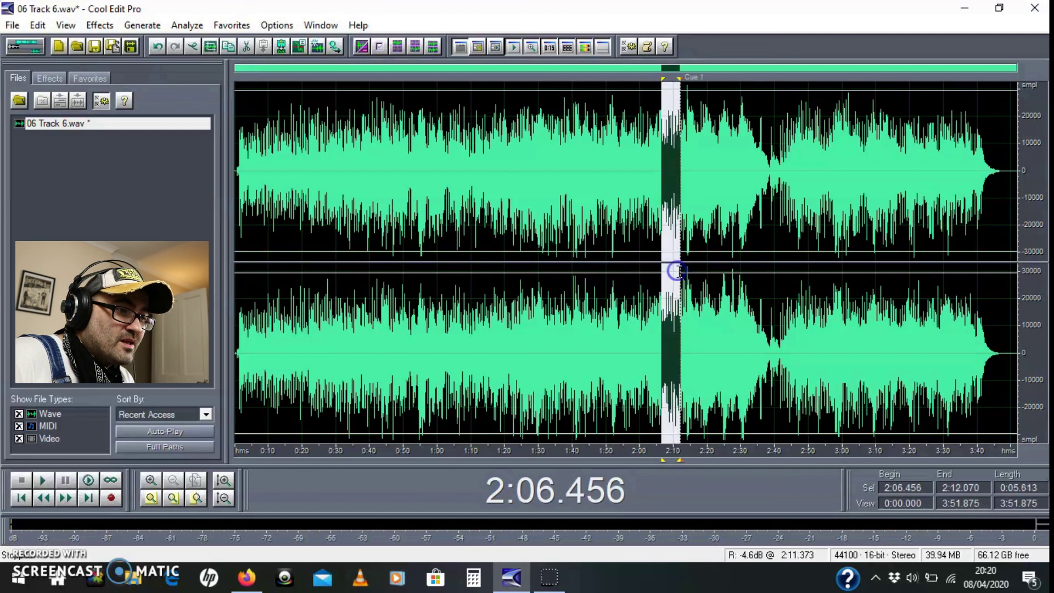
{"action": "left_click", "coordinate": [653, 264]}
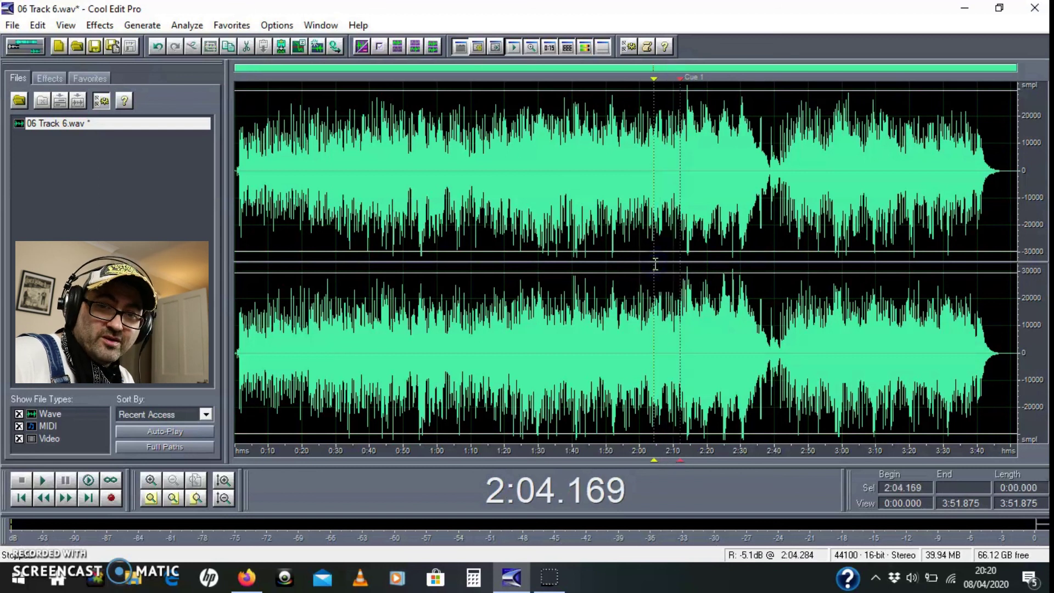